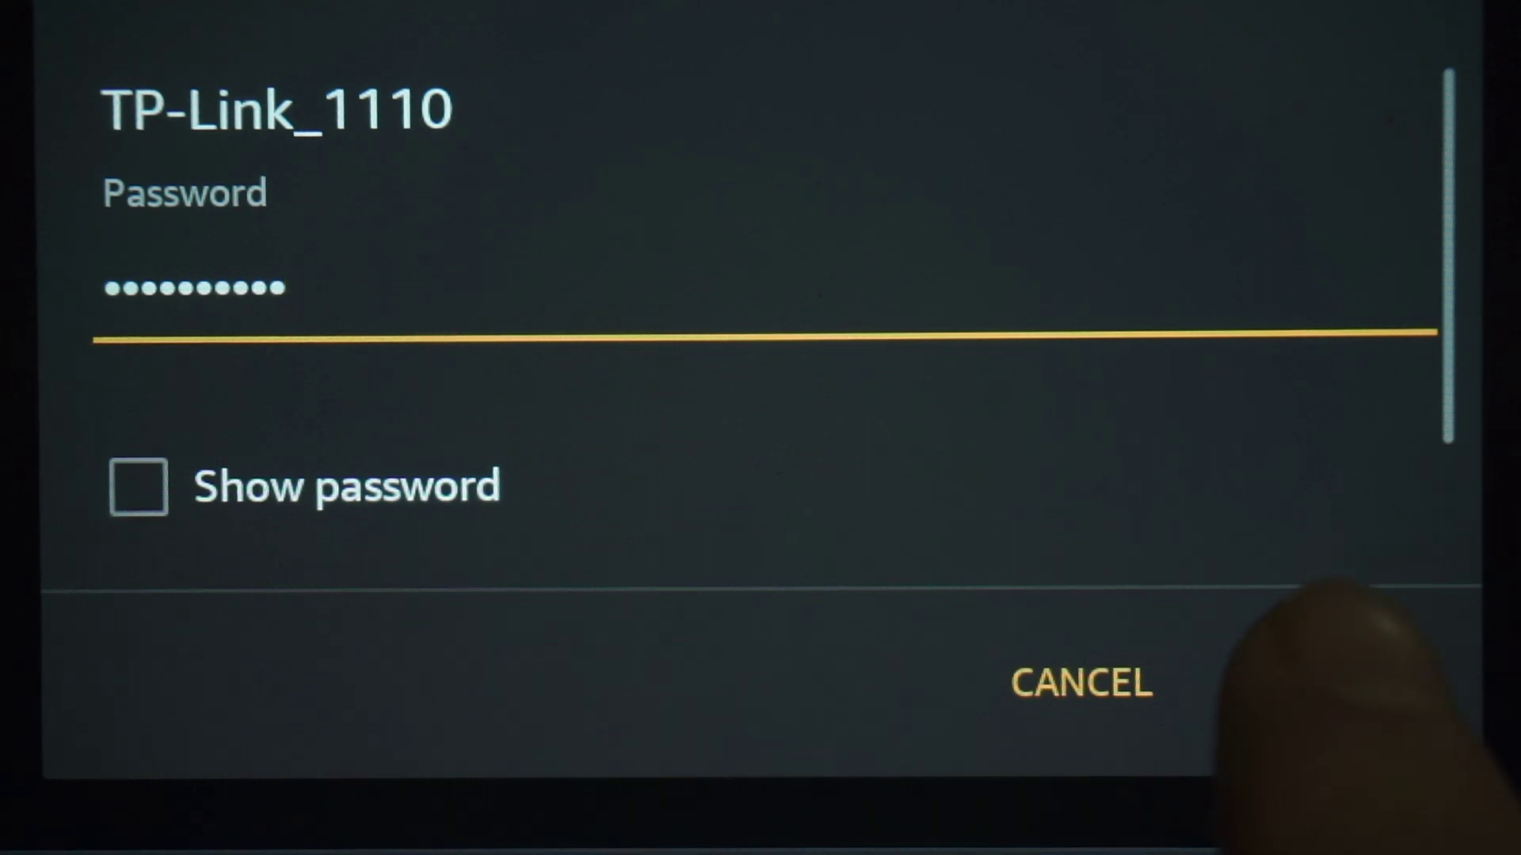
Connect the Android phone to the TP-Link_1110 Wi-Fi network with the entered password.
click(1338, 682)
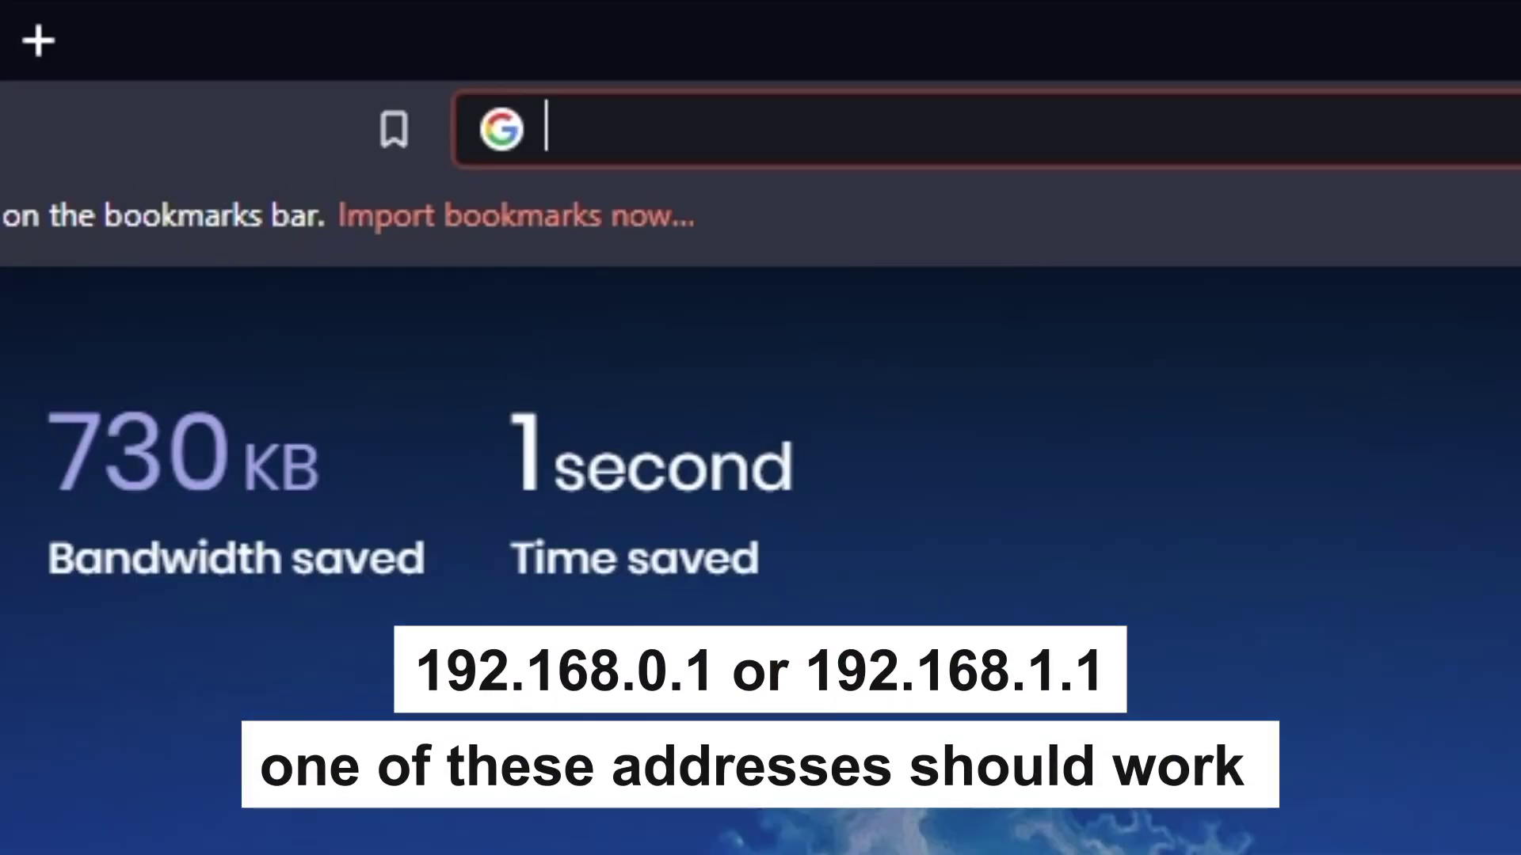
Load the router admin page at 192.168.0.1 in Brave.
text(192.168.0.1)
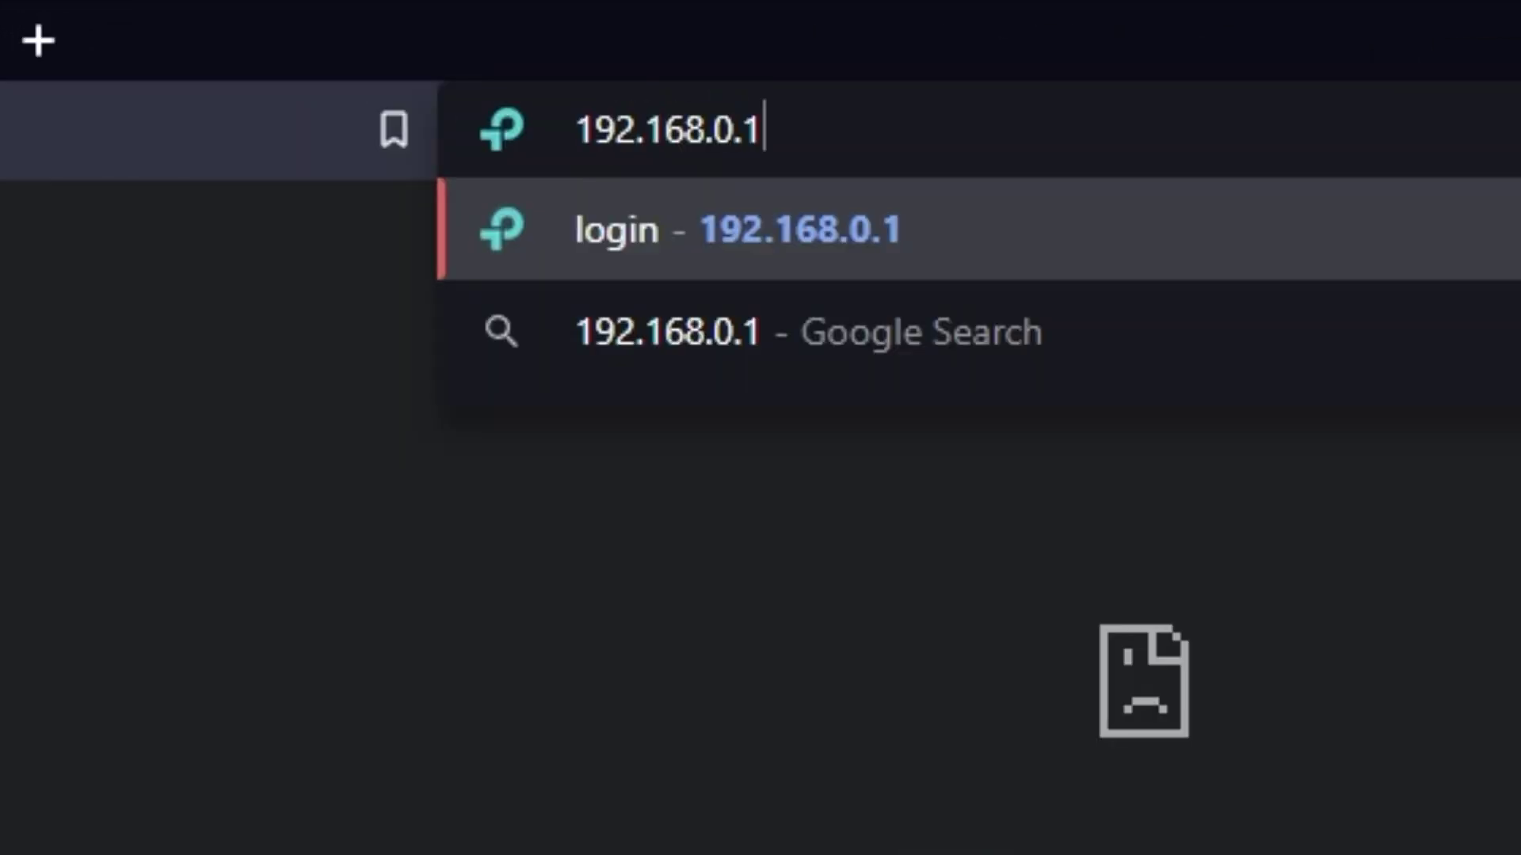
key(Return)
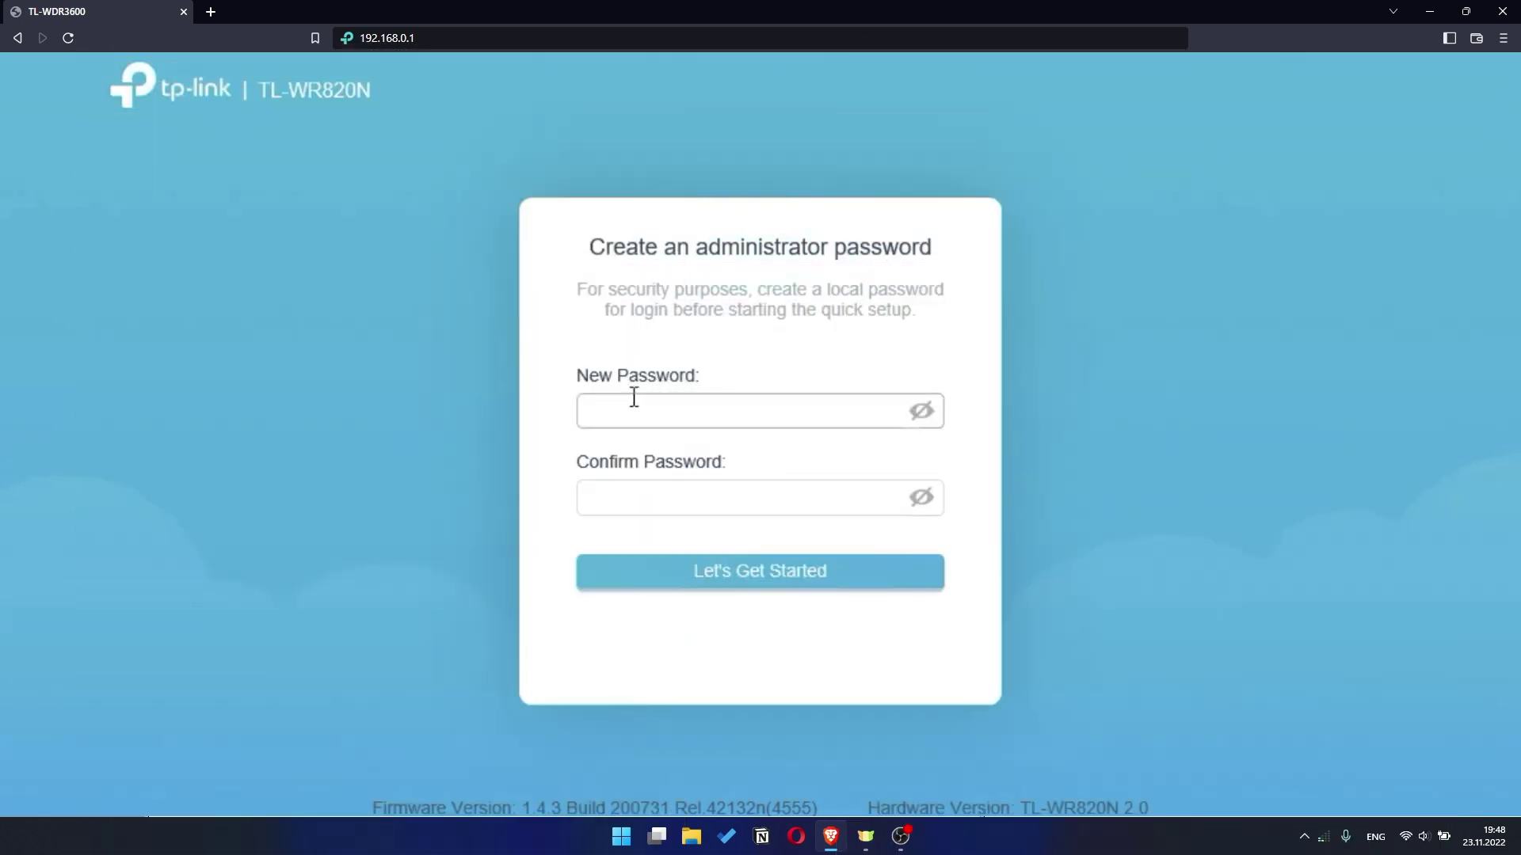
click(634, 396)
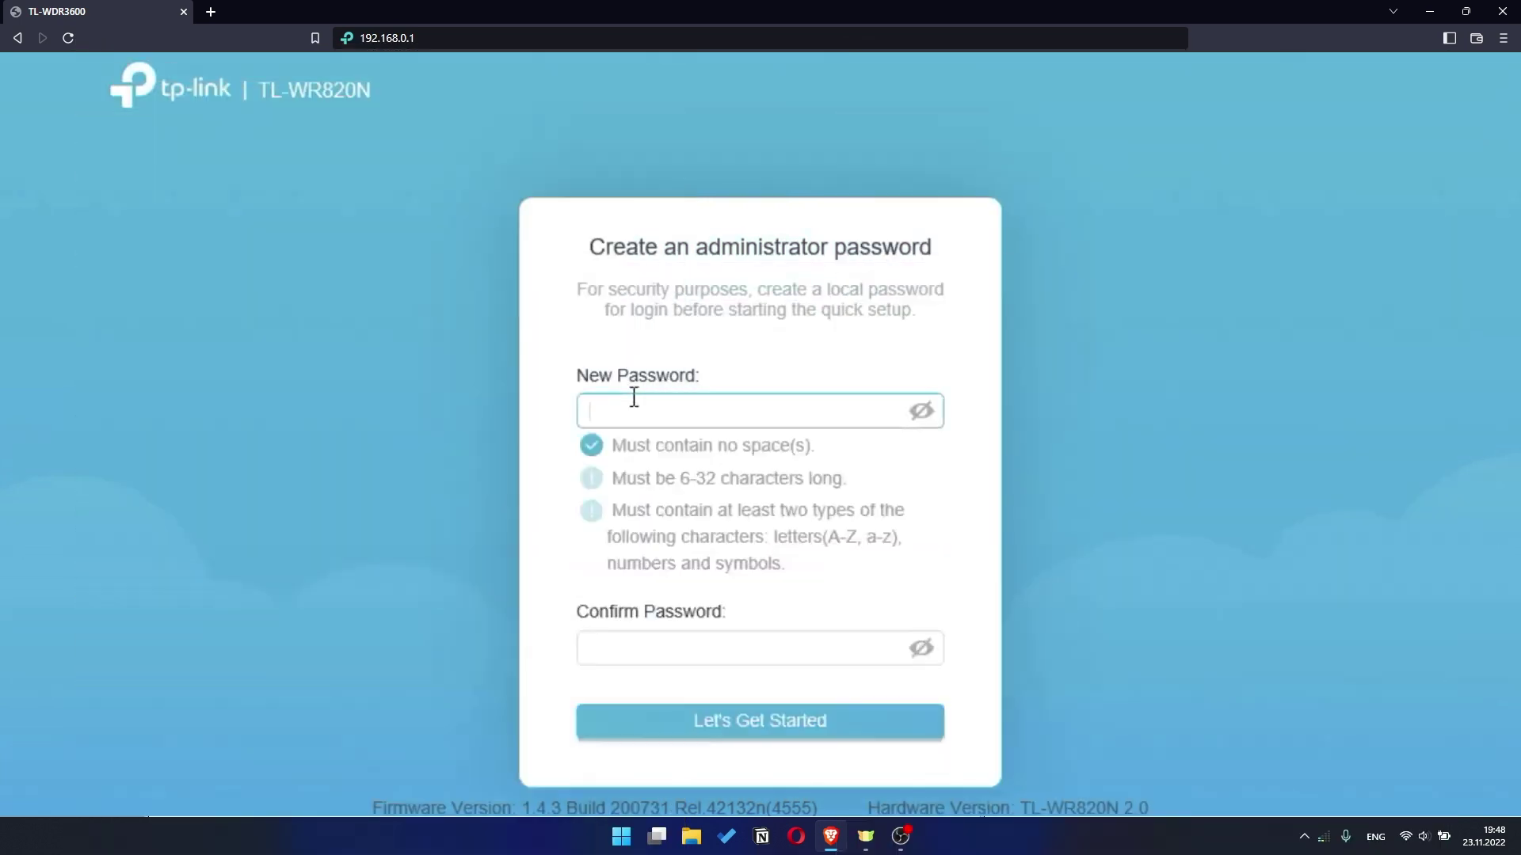
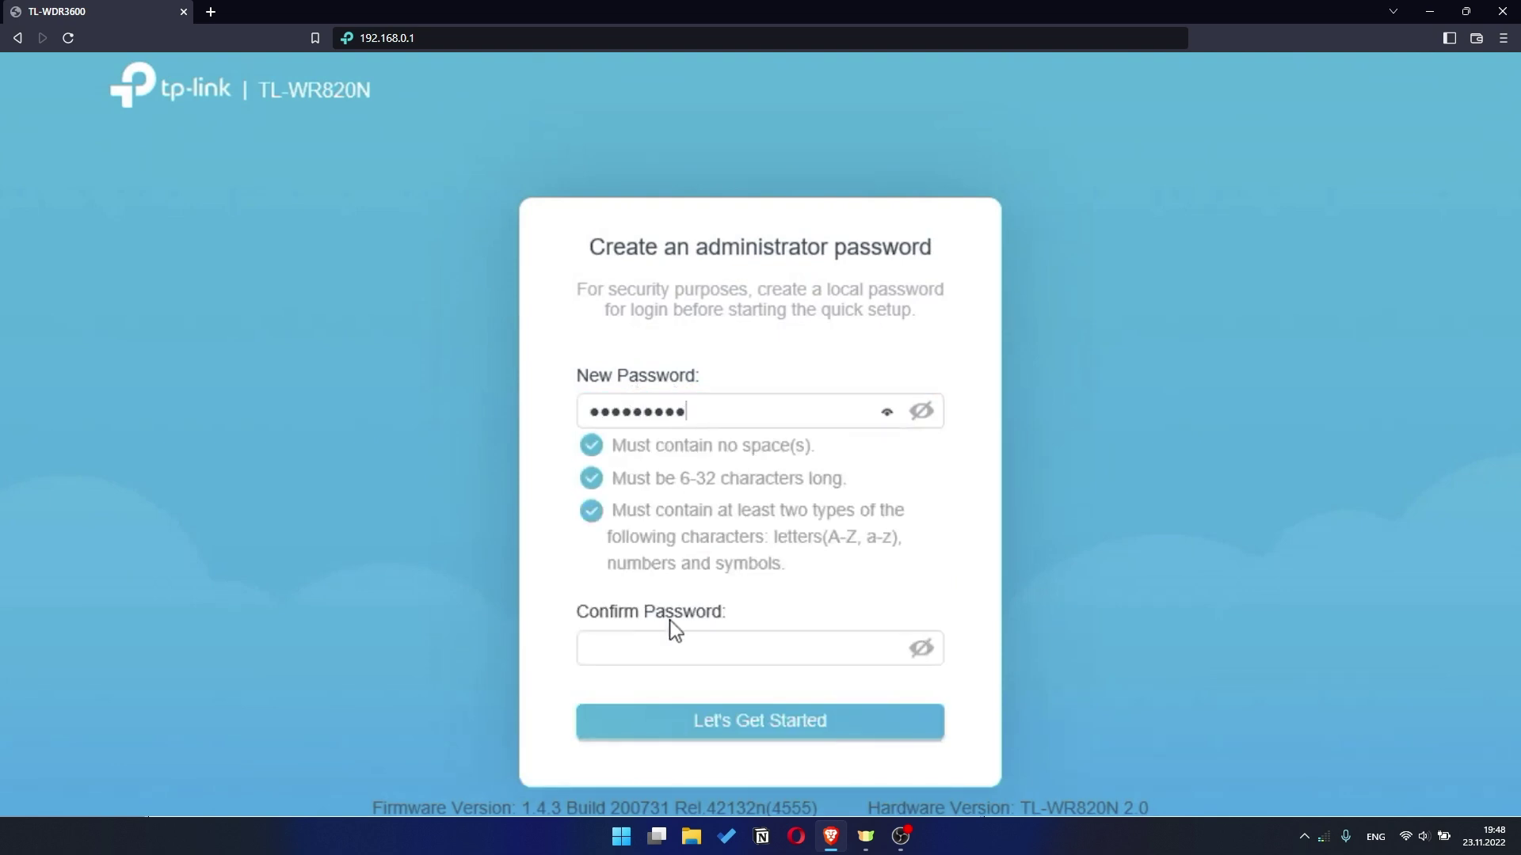
click(663, 644)
click(788, 582)
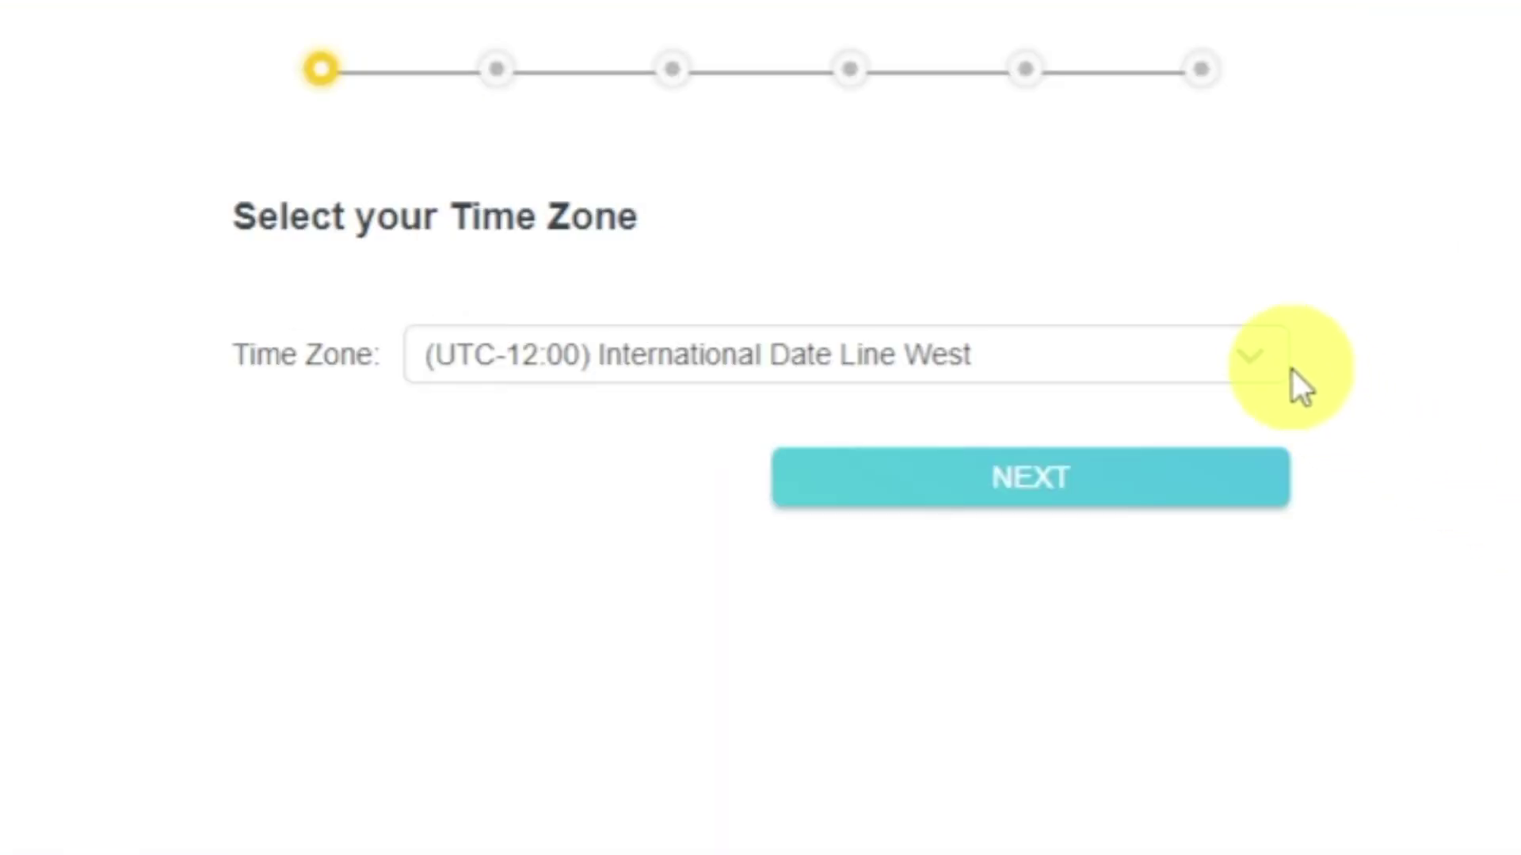
Keep the default time zone and auto-detect the connection type, accepting Dynamic IP.
click(1279, 358)
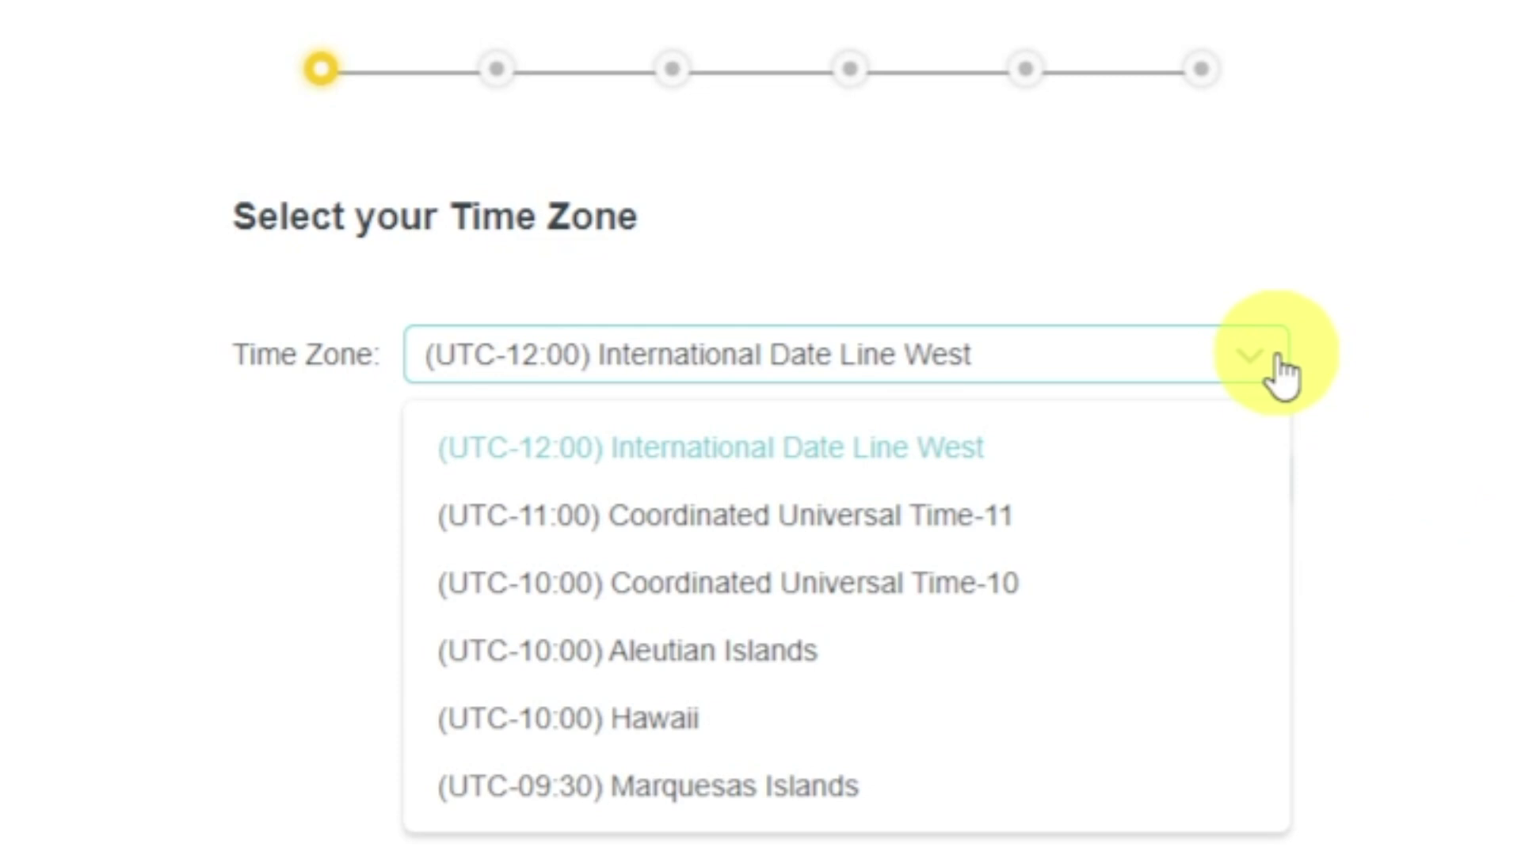
click(1279, 358)
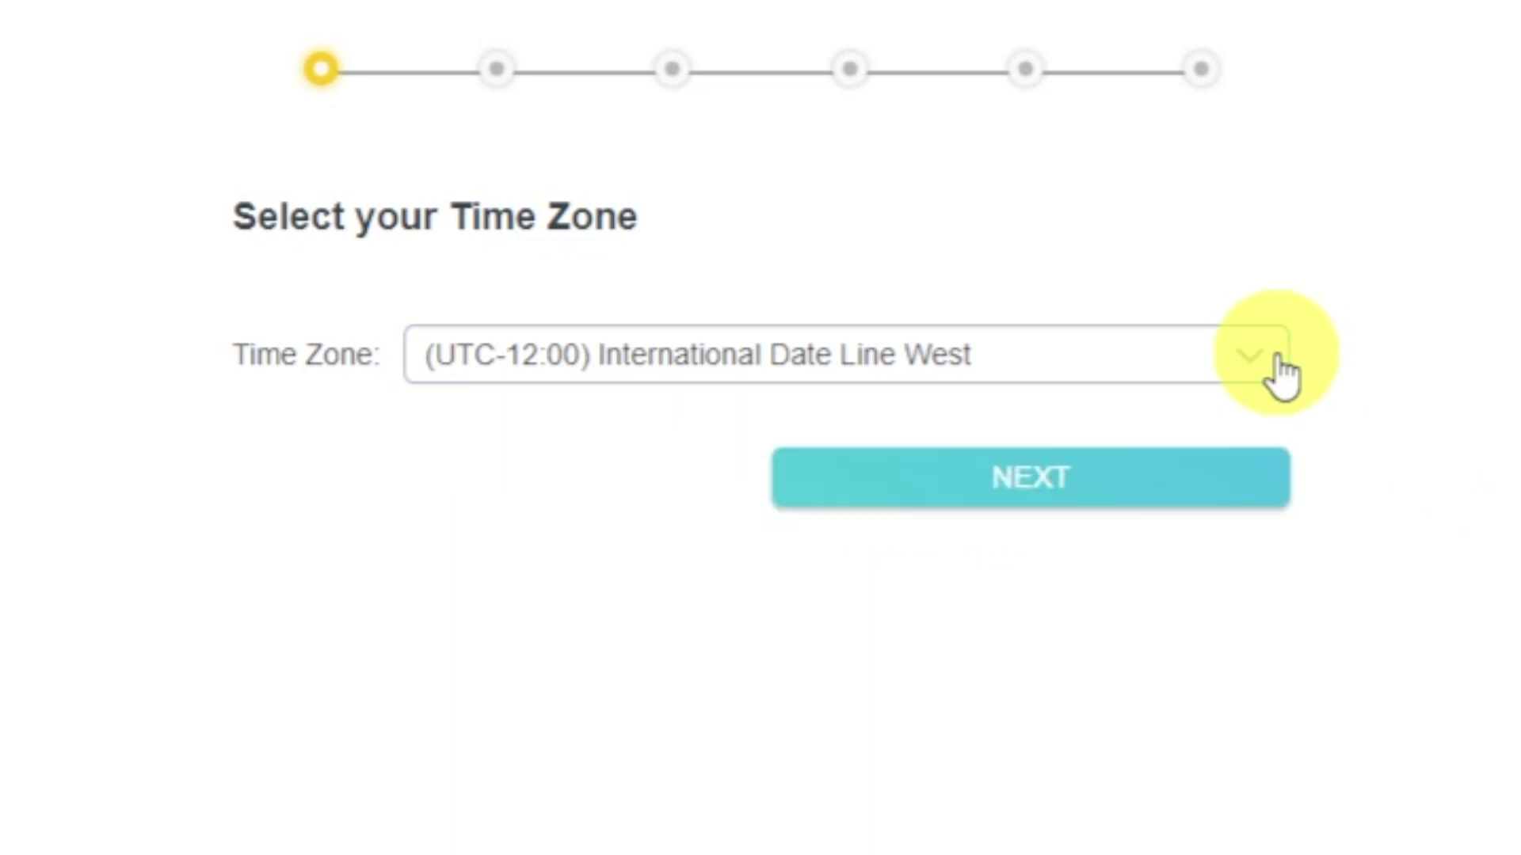
click(1233, 480)
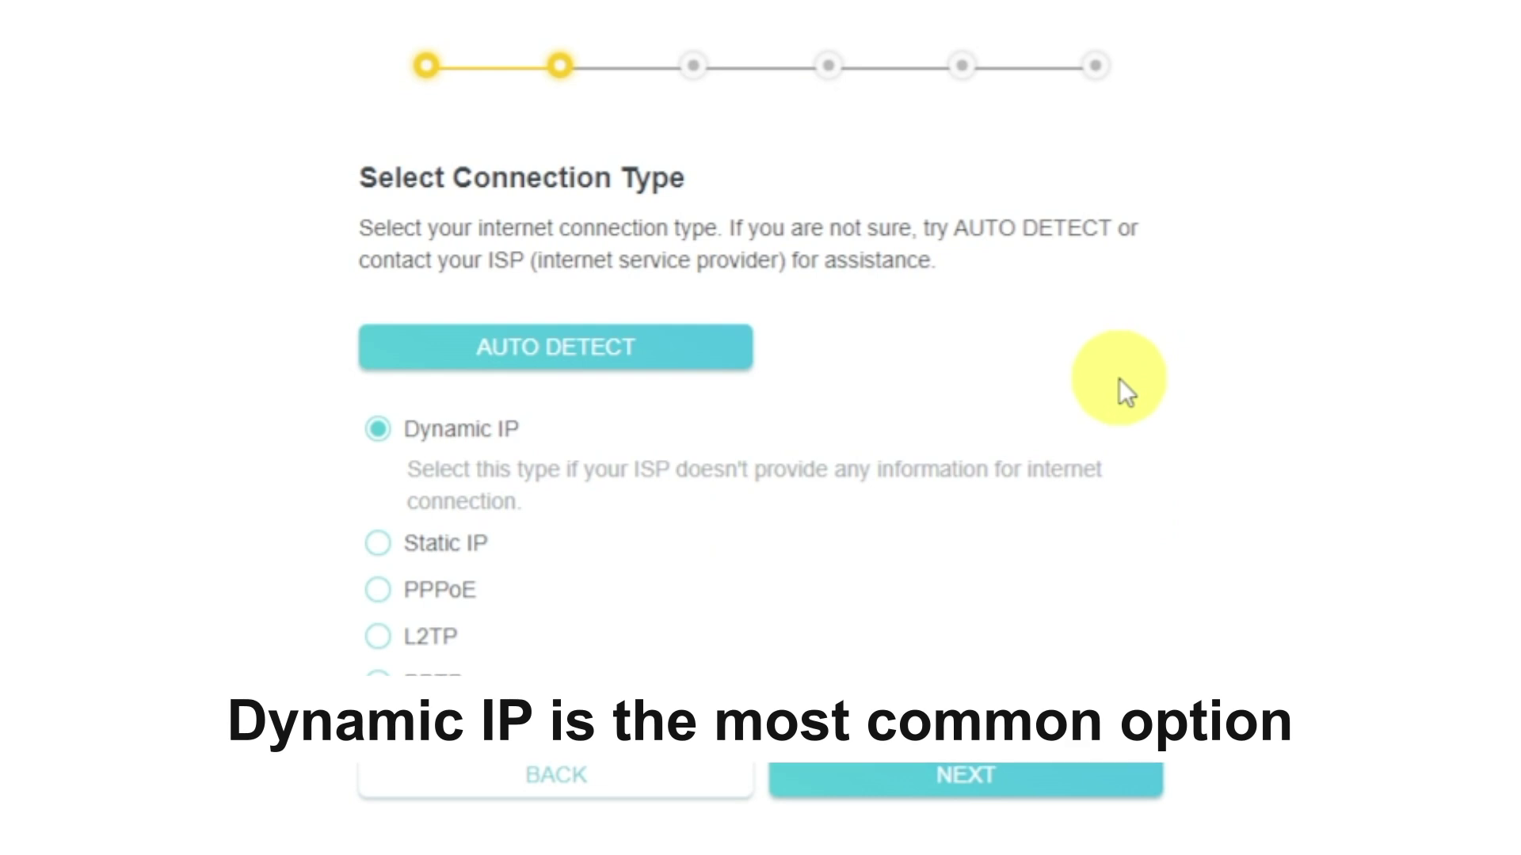
click(691, 345)
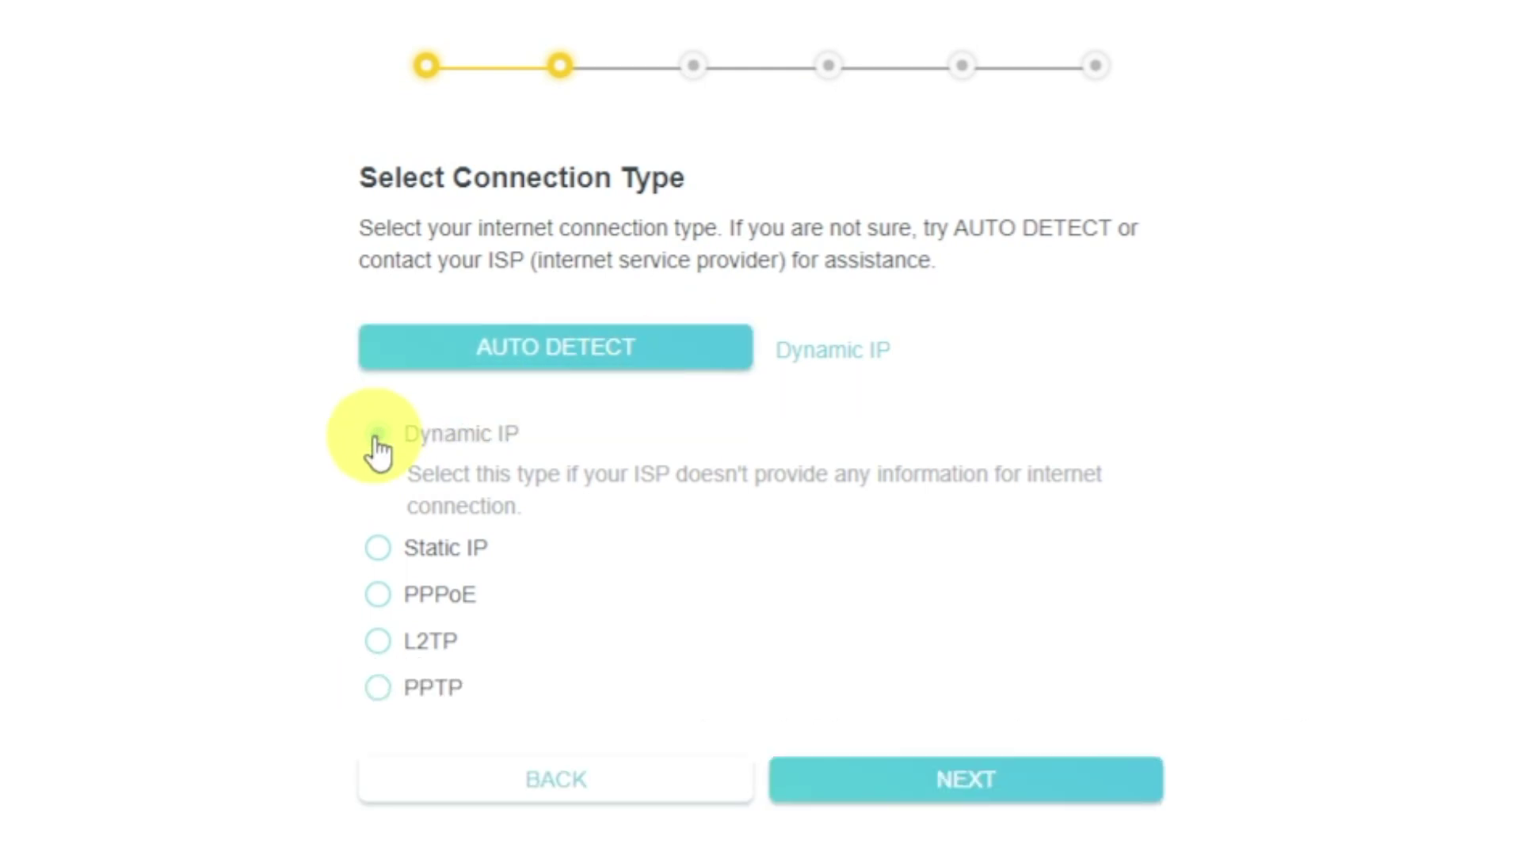
click(1059, 802)
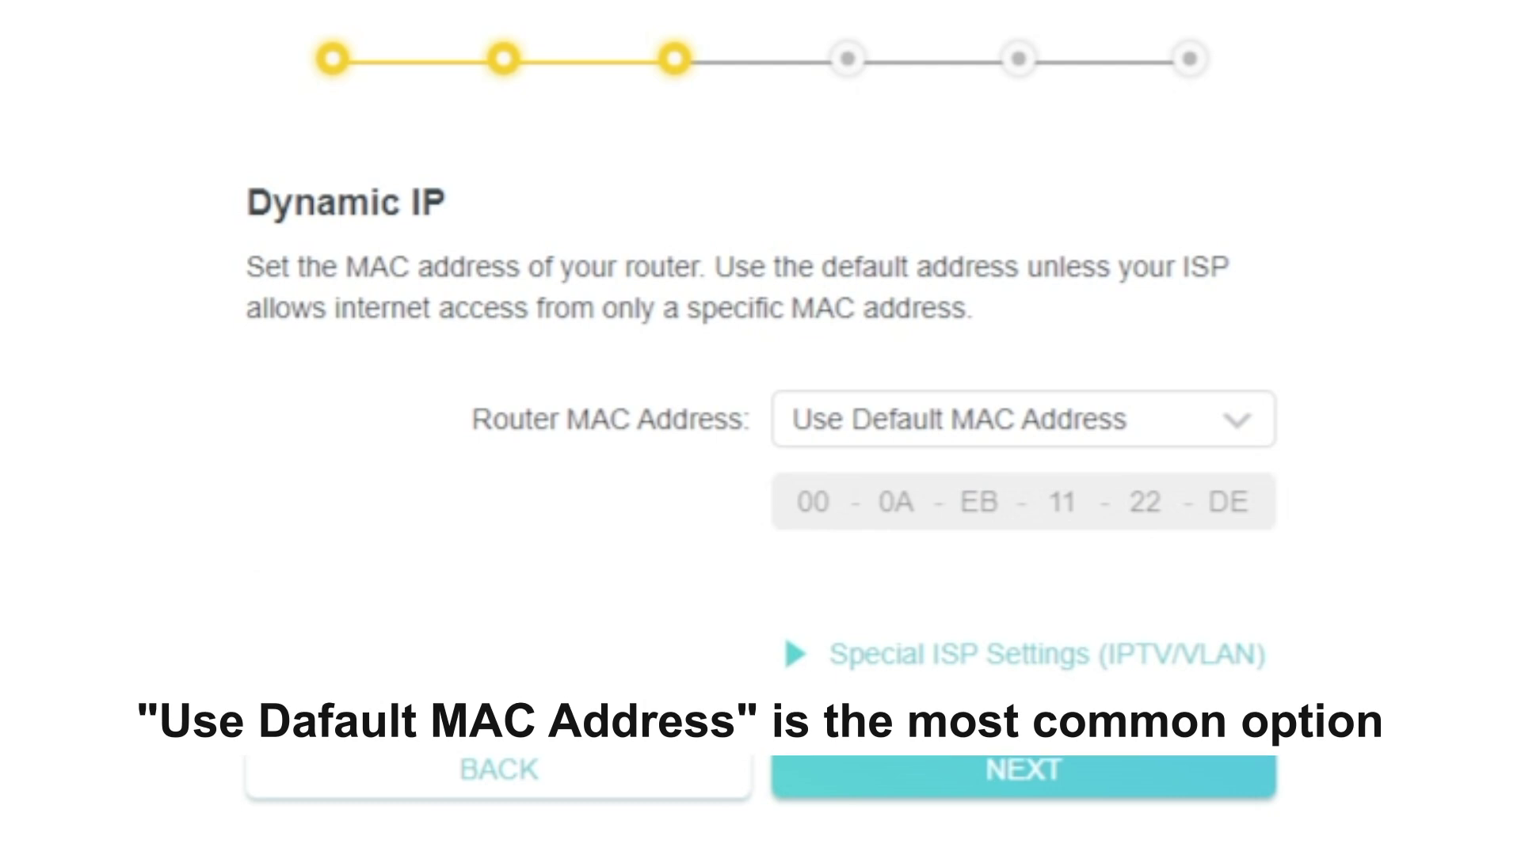
Show the Router MAC Address dropdown options on the Dynamic IP step.
click(1263, 448)
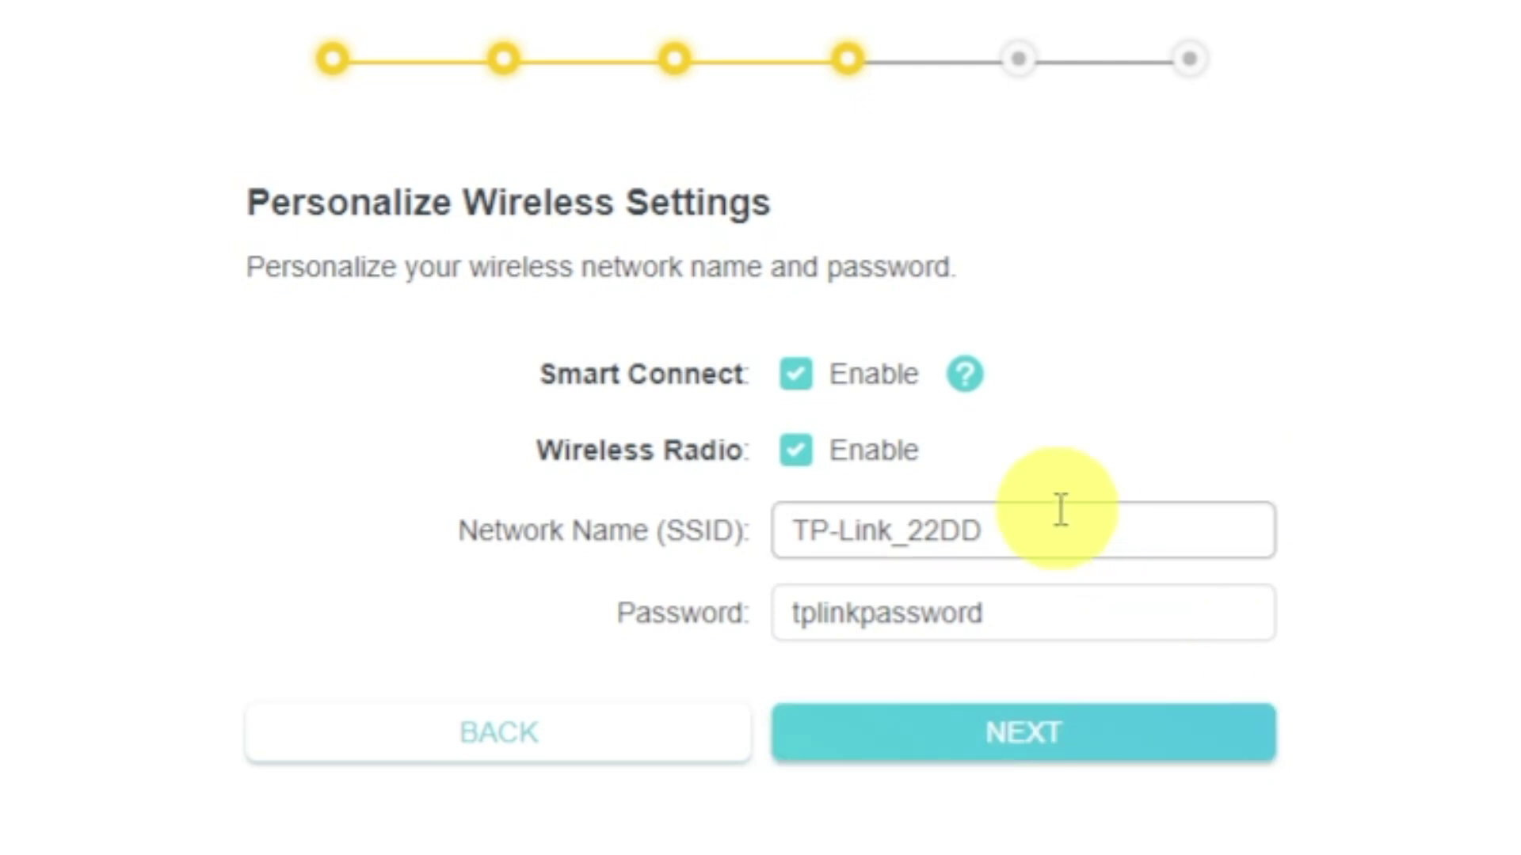
Keep wireless radio enabled and accept SSID TP-Link_22DD with its default password.
click(800, 453)
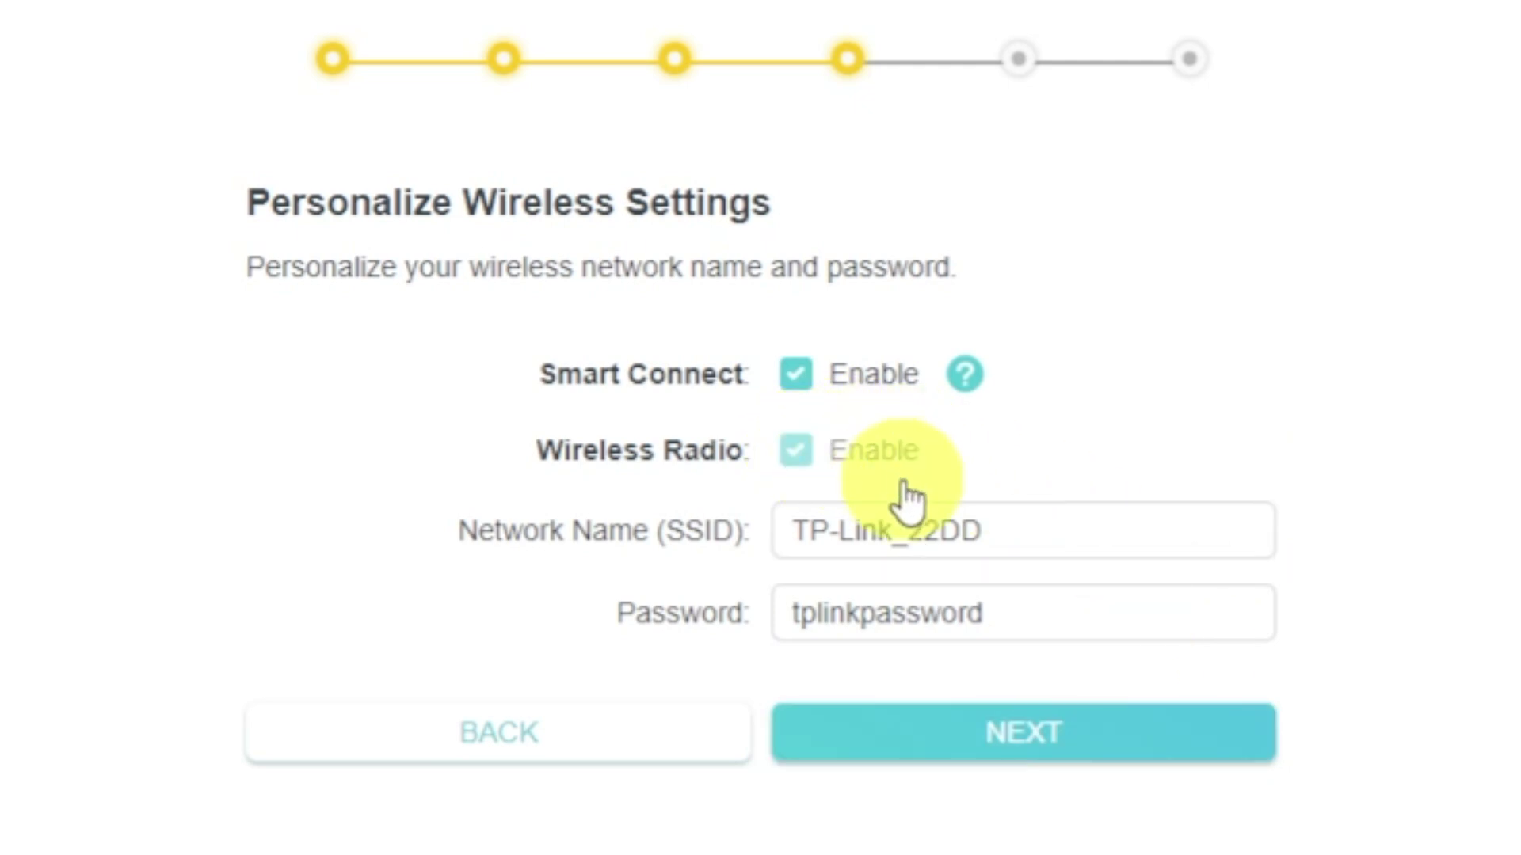
click(1090, 537)
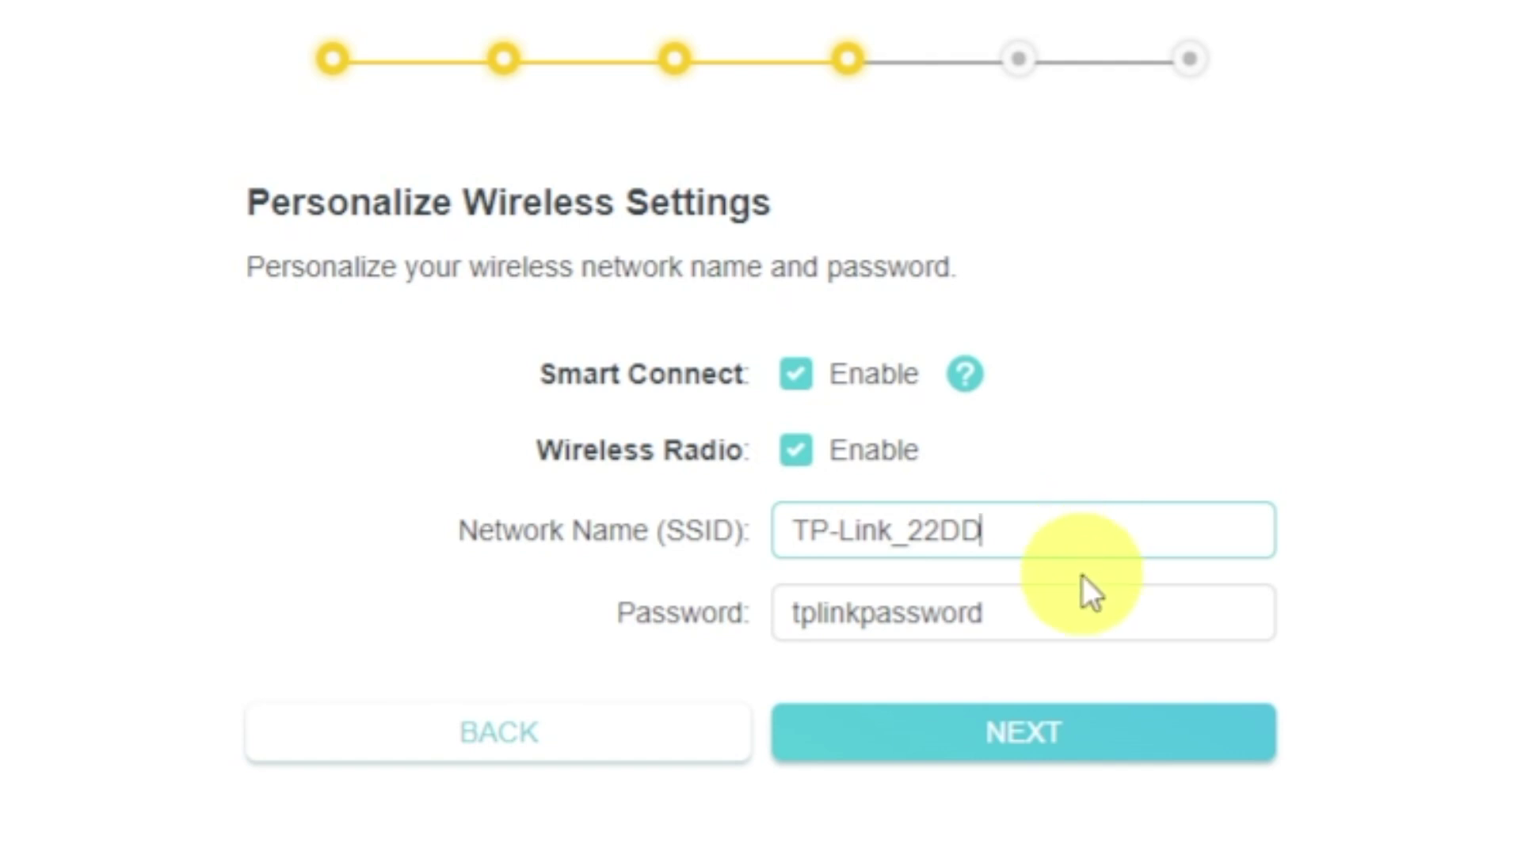
click(1079, 612)
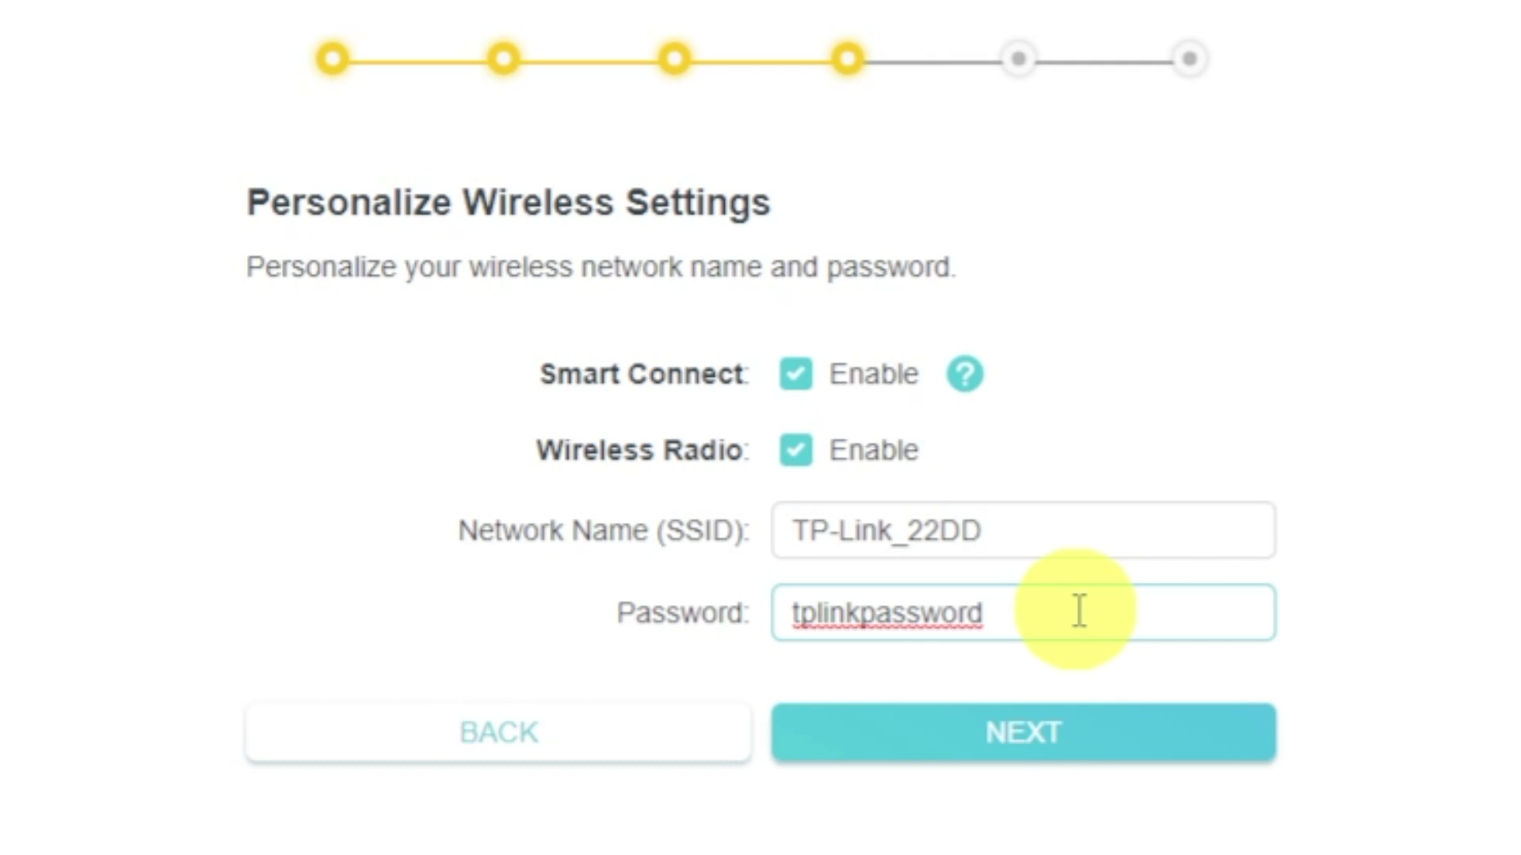
click(1086, 740)
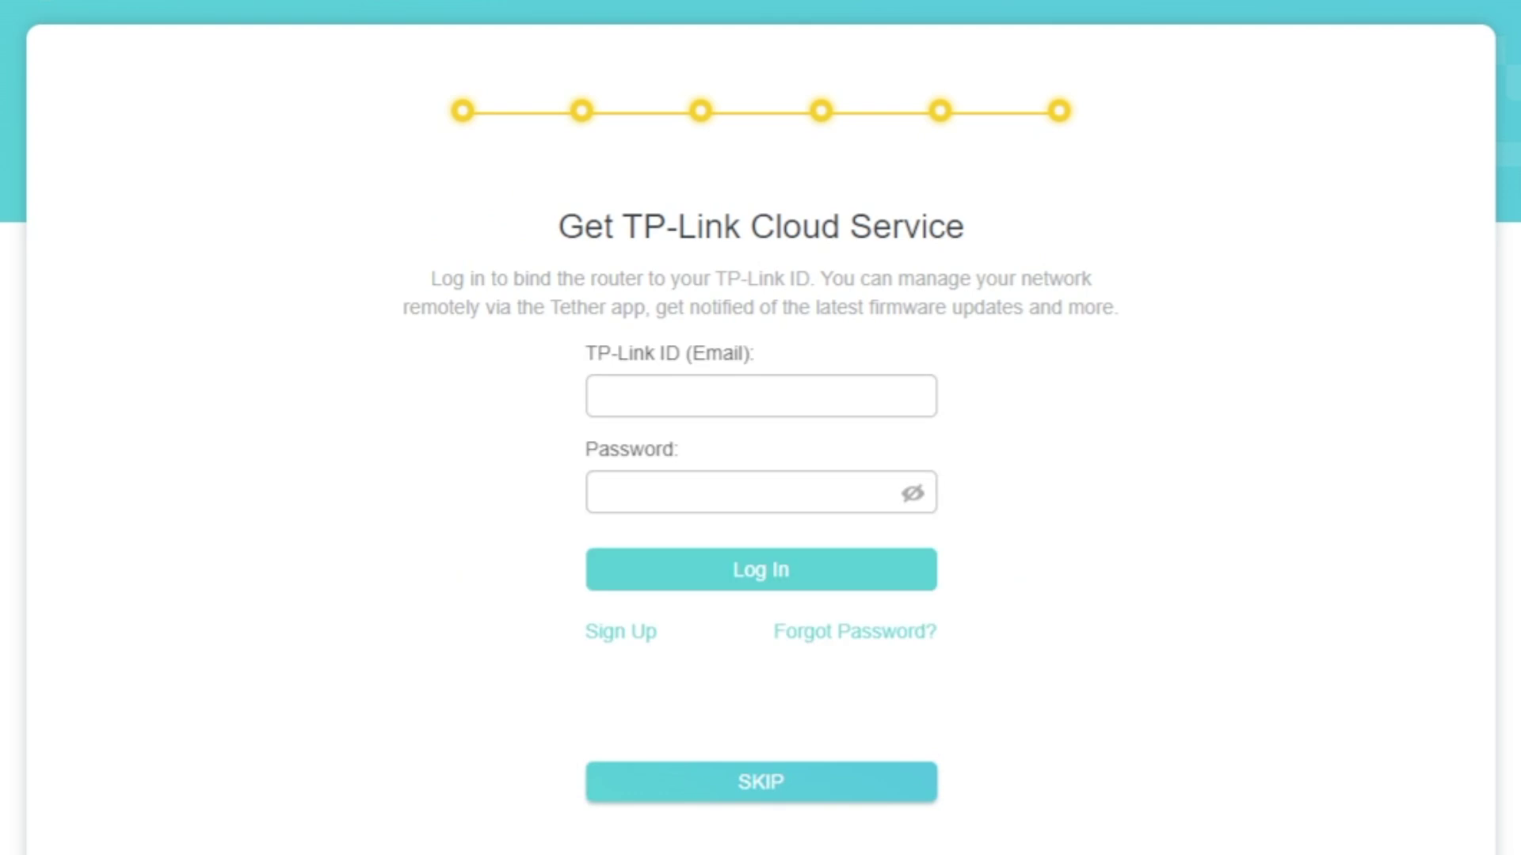
Skip the TP-Link cloud account and finish Quick Setup to the Network Map.
click(760, 798)
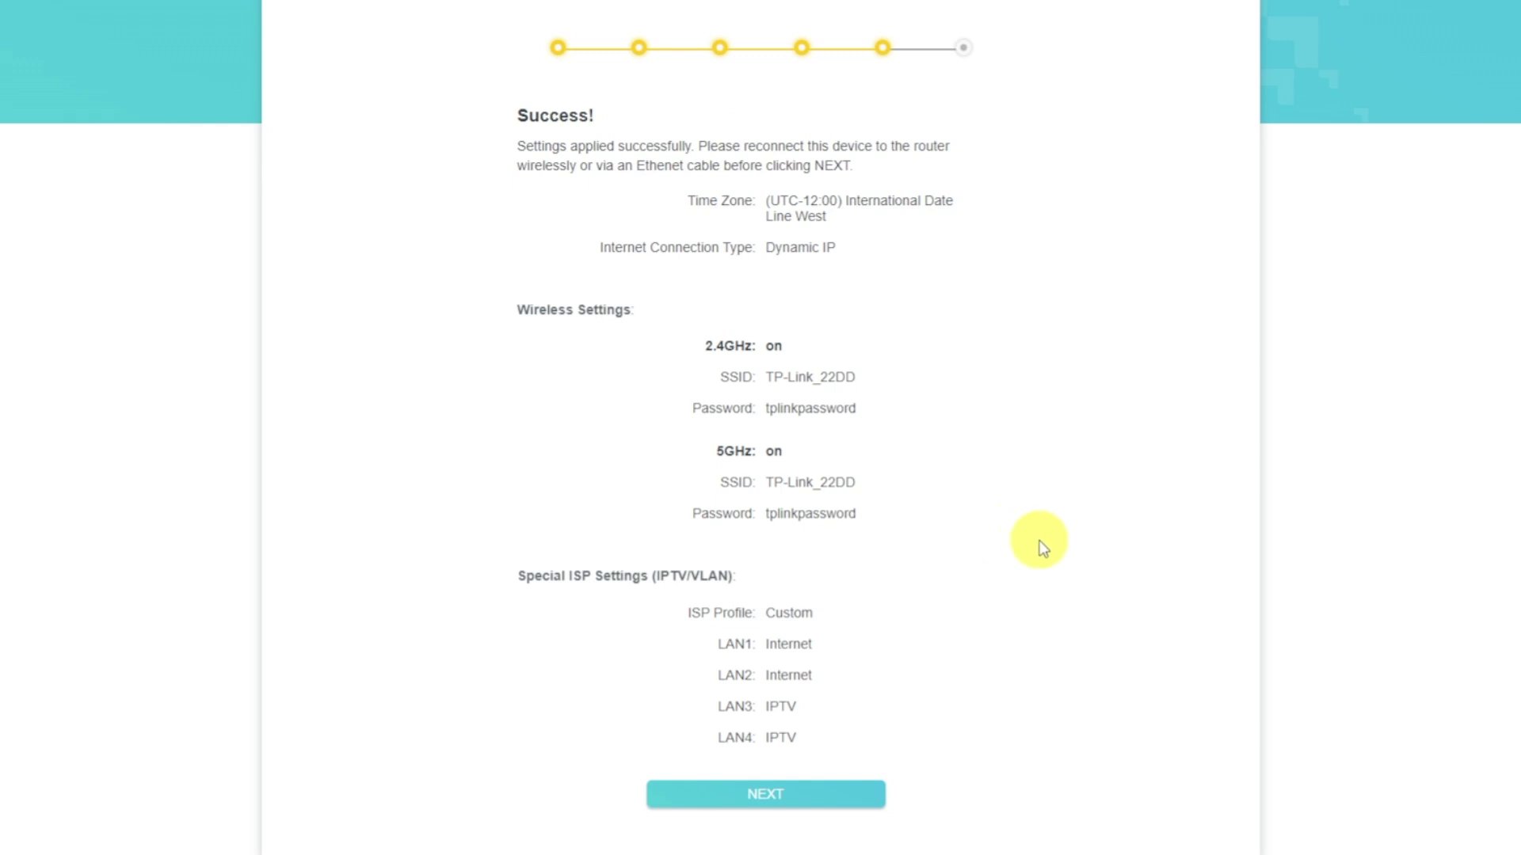
click(959, 729)
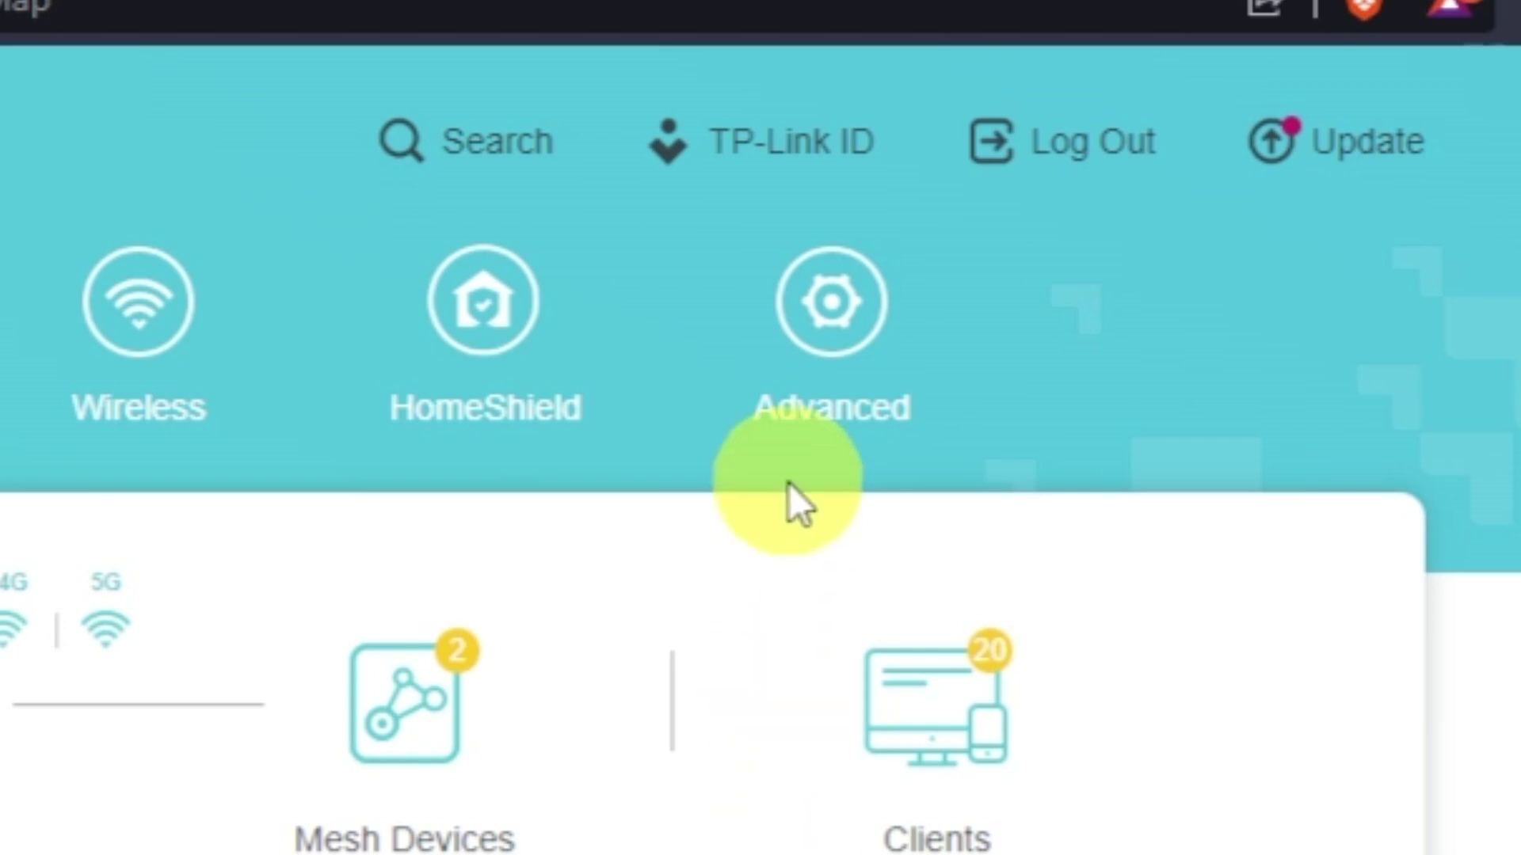
Reboot the router from Advanced > System > Reboot.
click(806, 424)
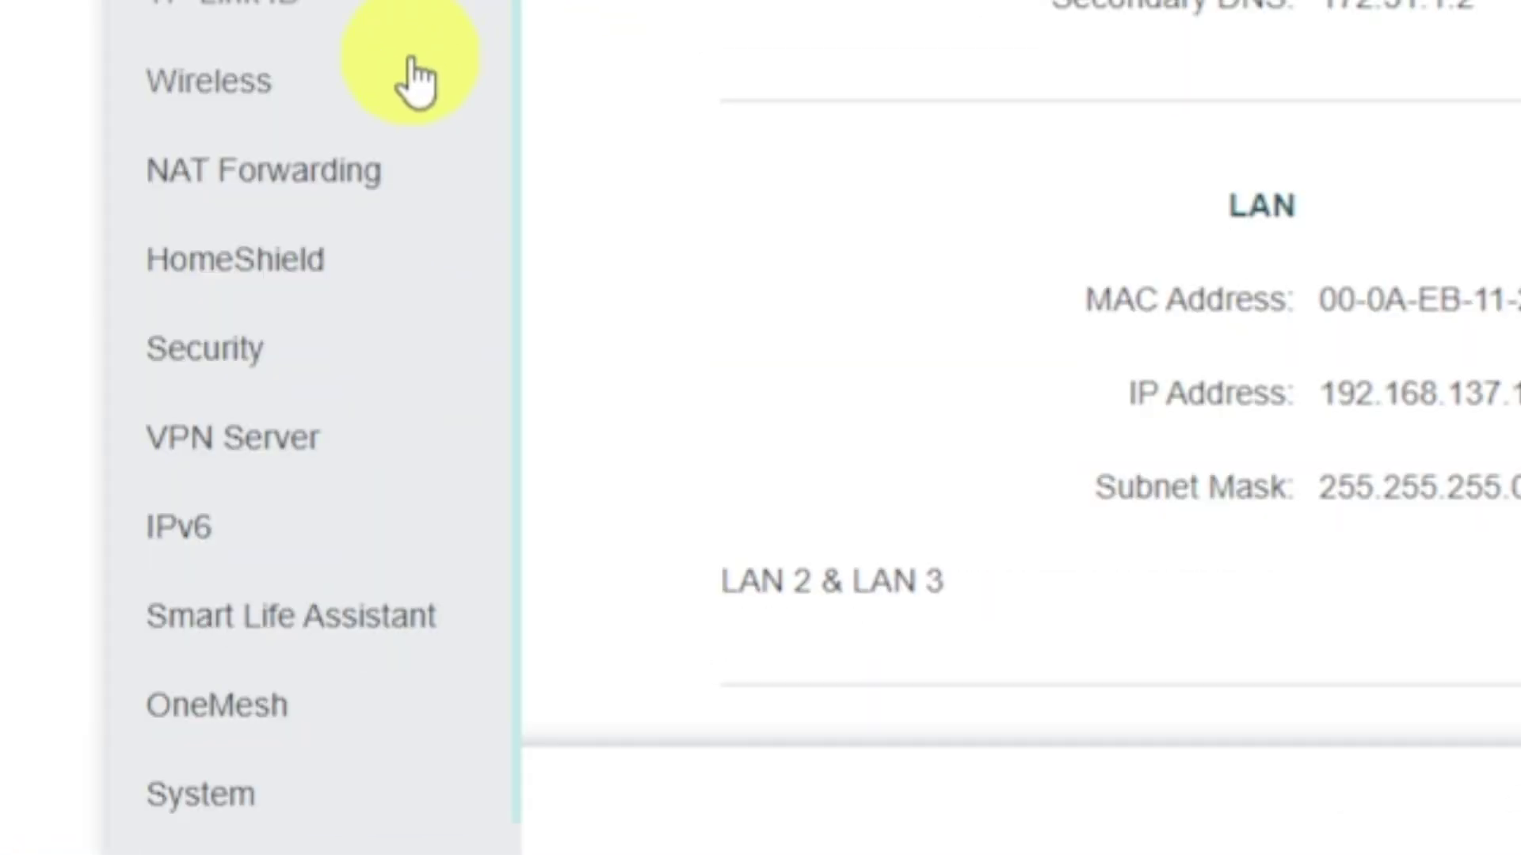
scroll(400, 190, down, 1)
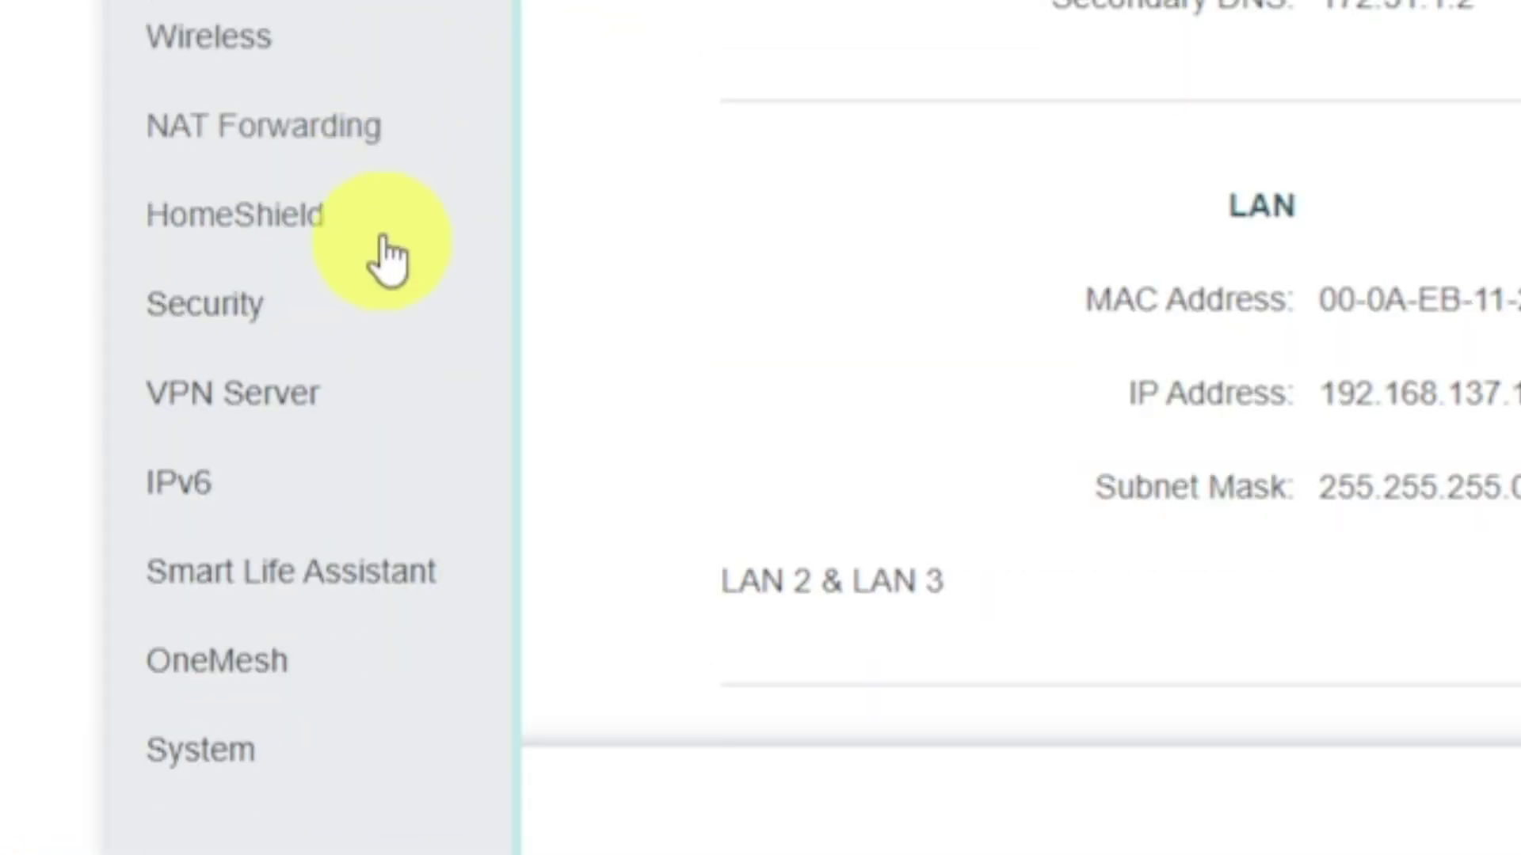
click(307, 782)
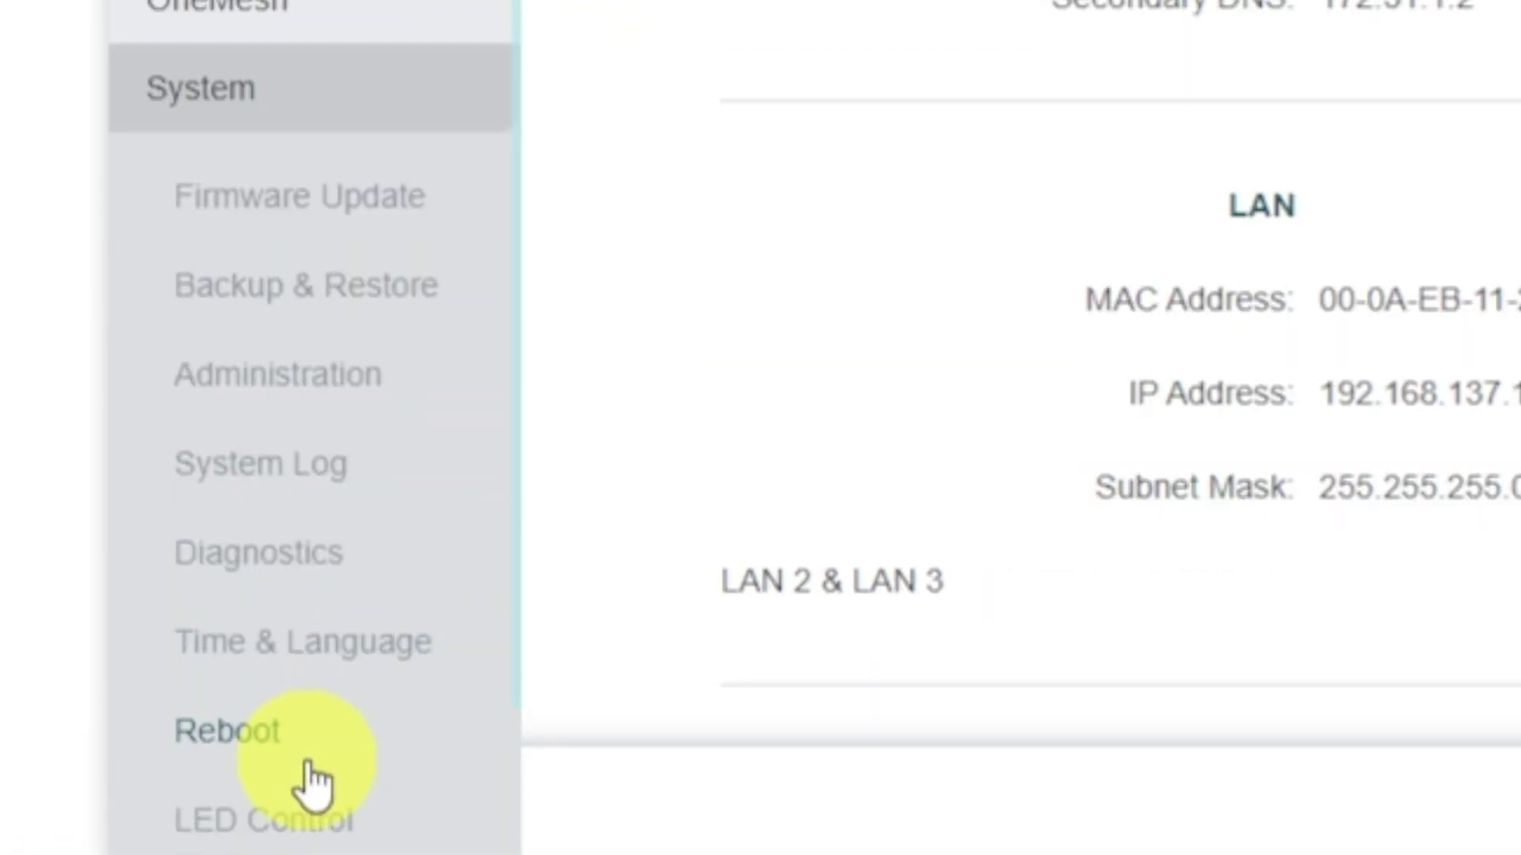
click(366, 737)
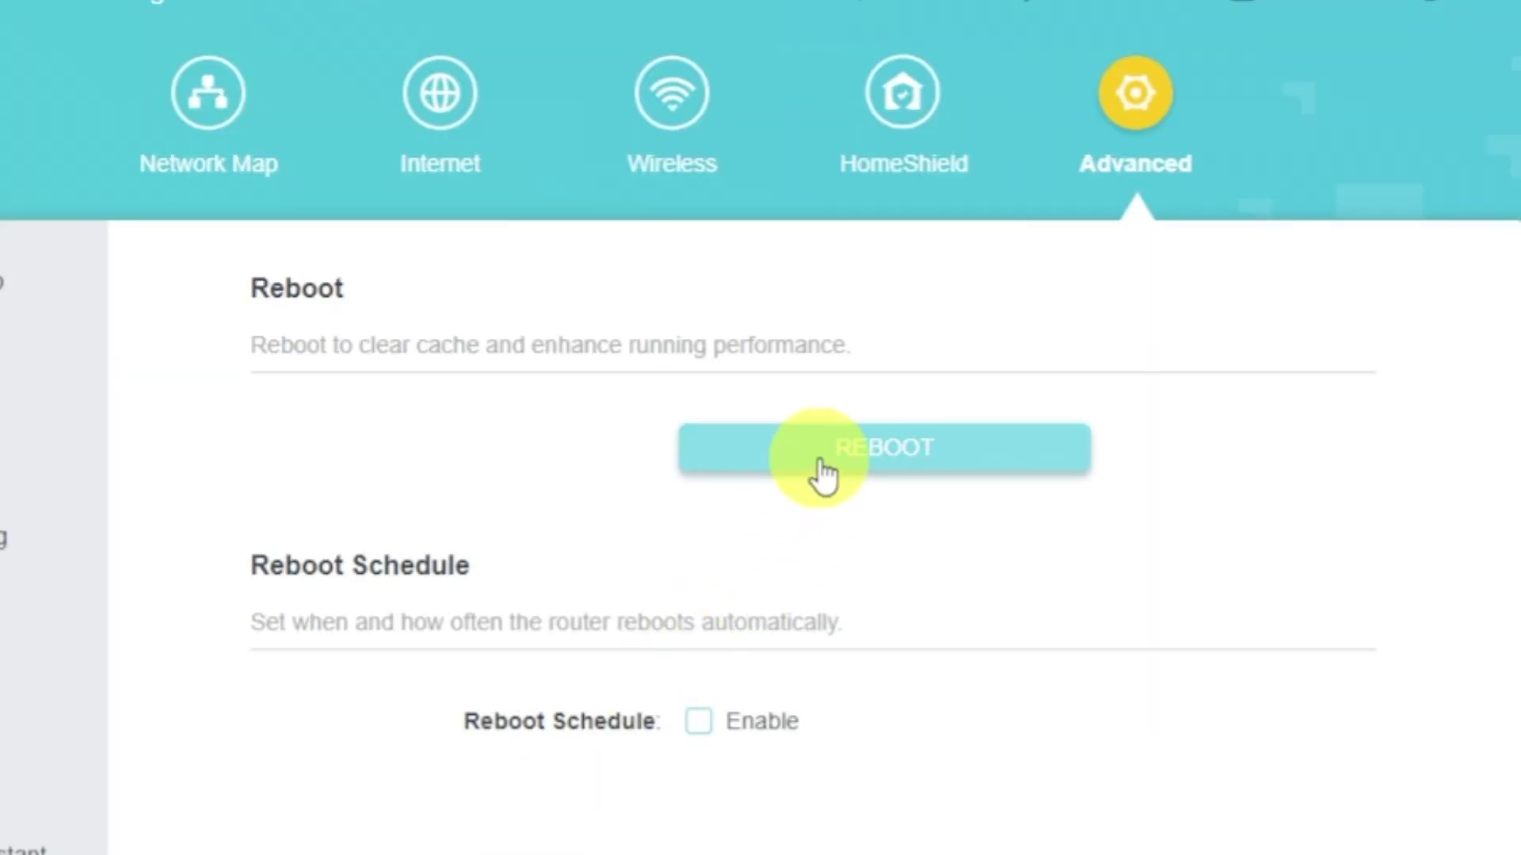
click(820, 461)
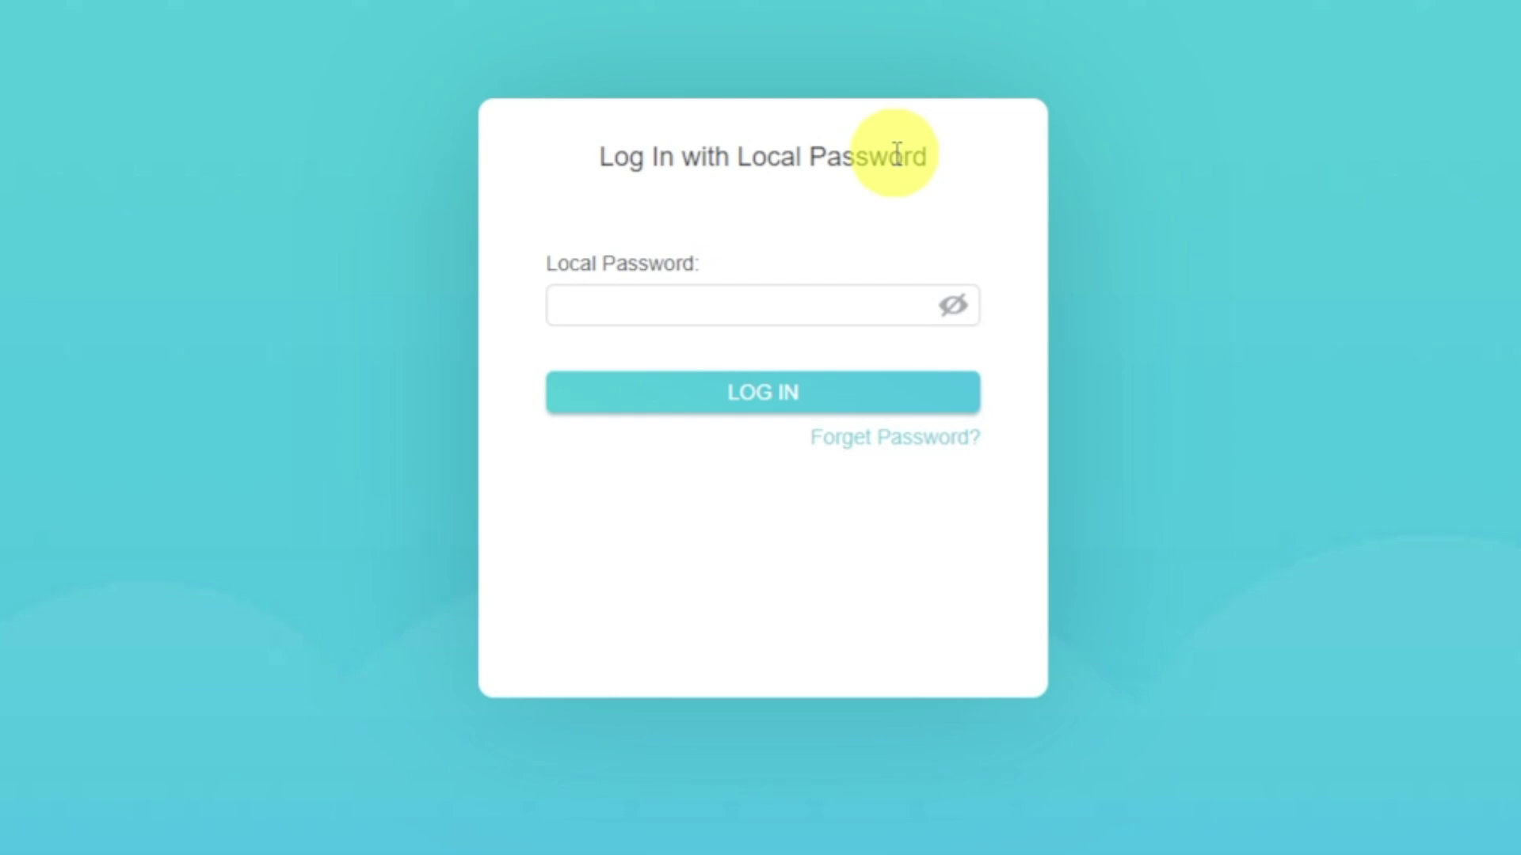
Log back in to the router with the local password.
click(848, 315)
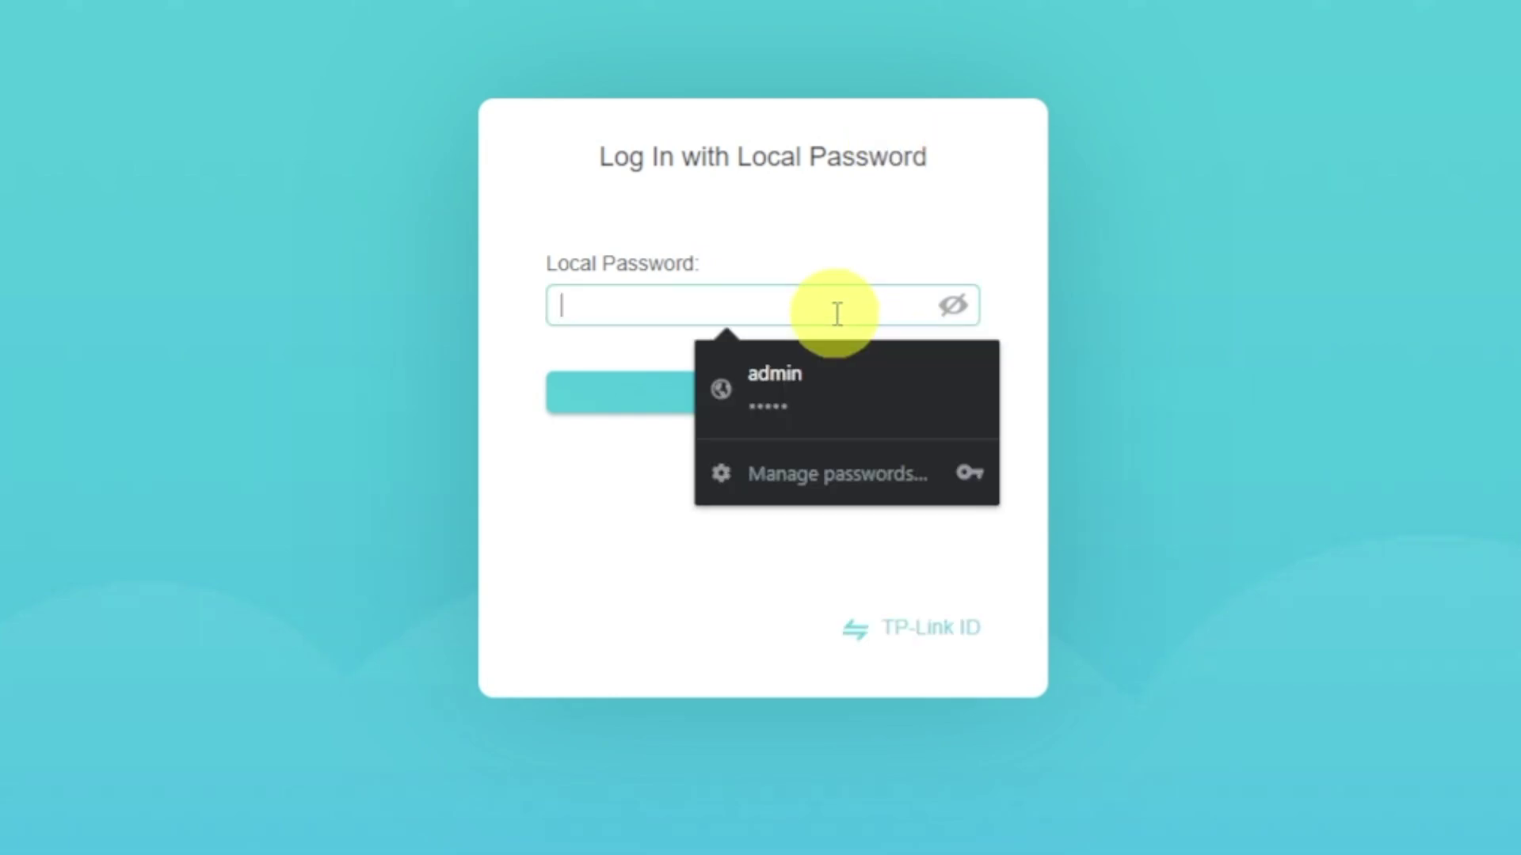
text(********)
click(800, 388)
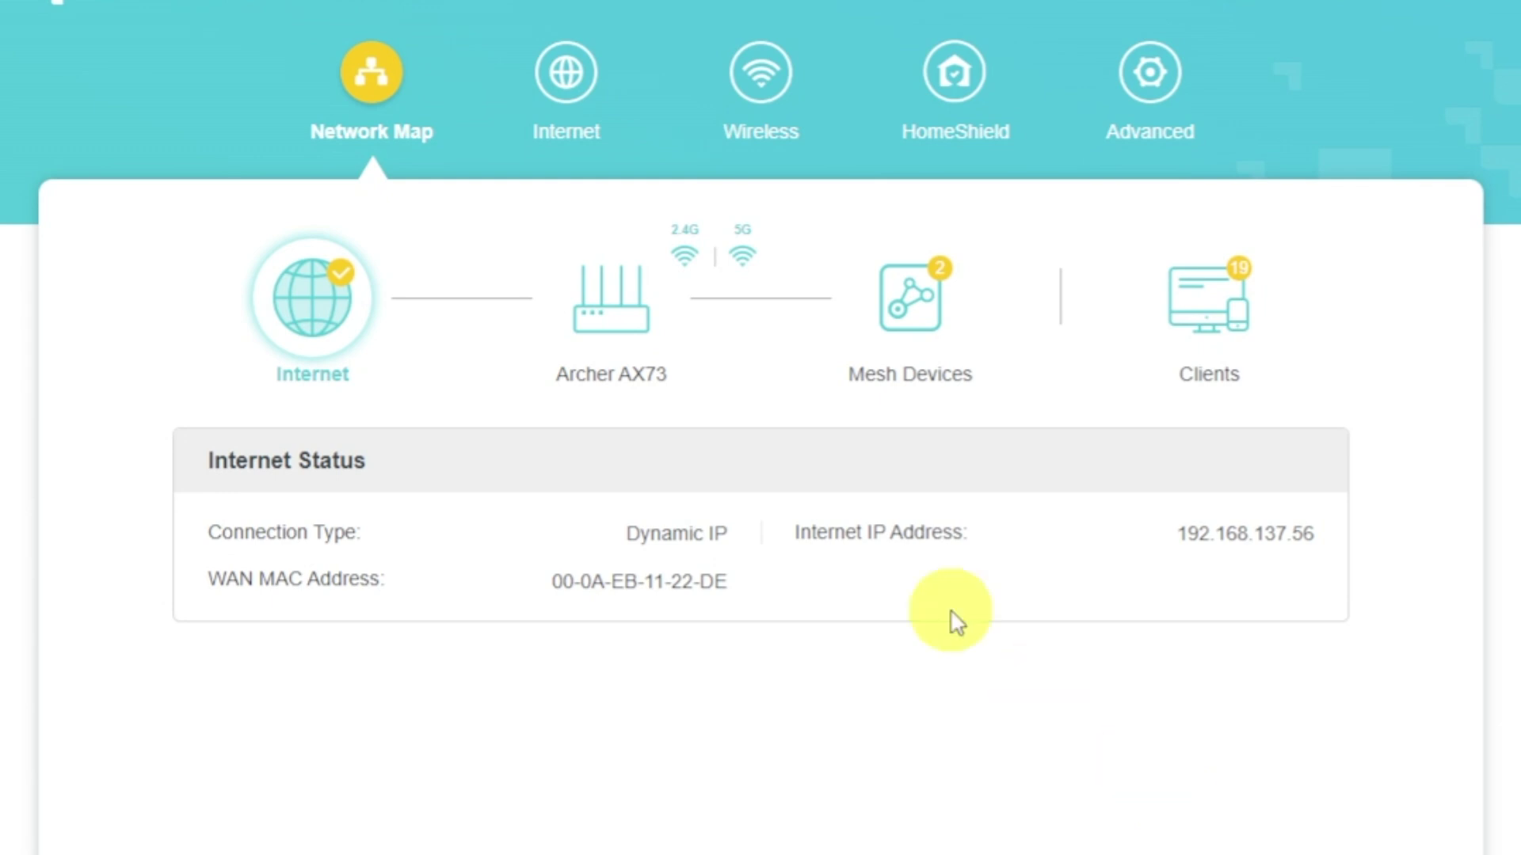
Set Router MAC Address to Clone Current Device MAC on the Internet page and save.
click(587, 112)
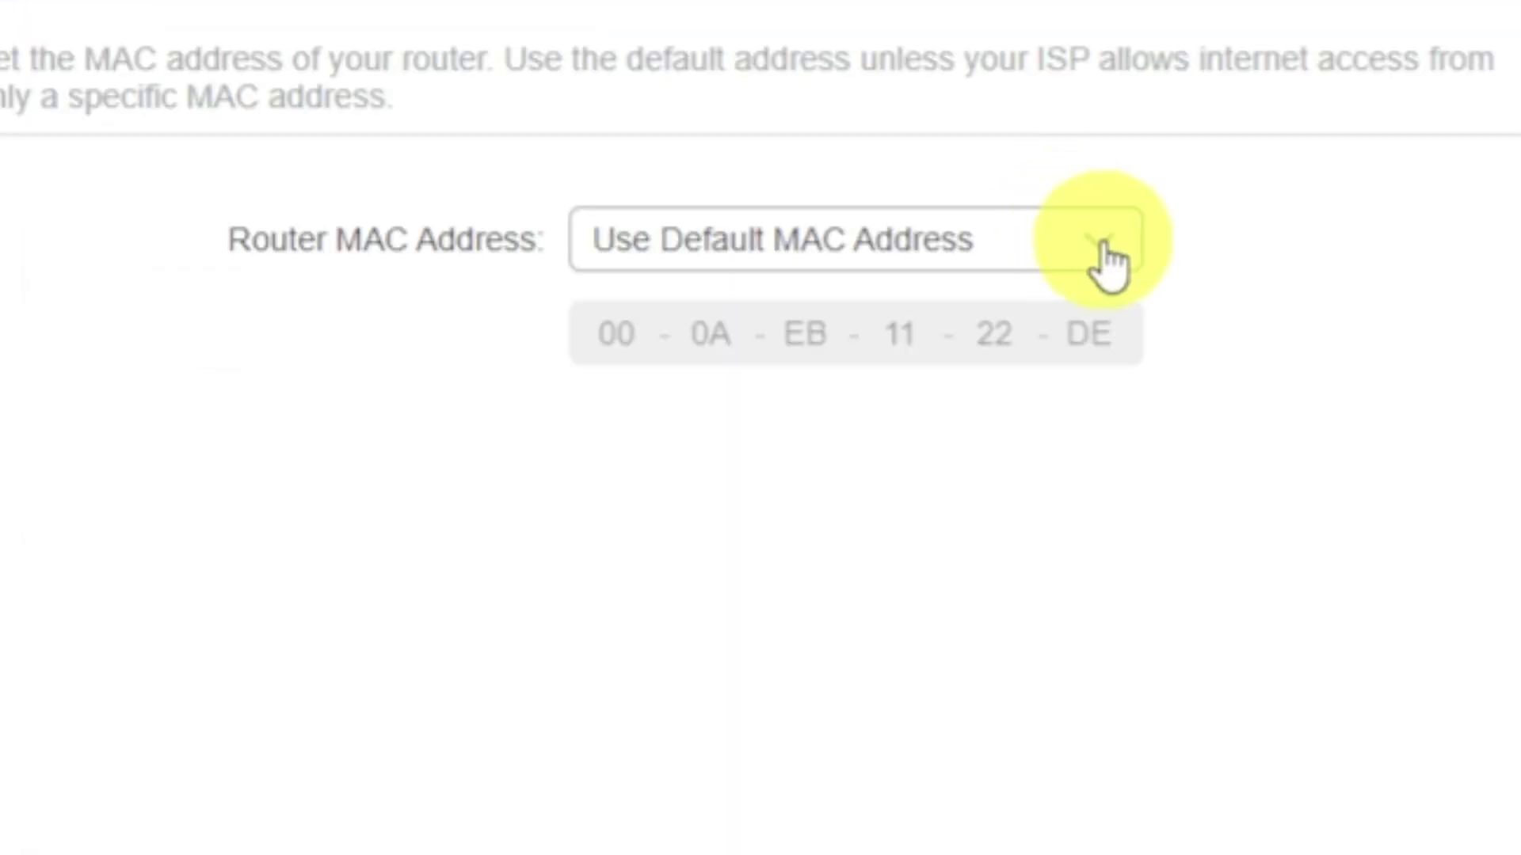
click(1109, 264)
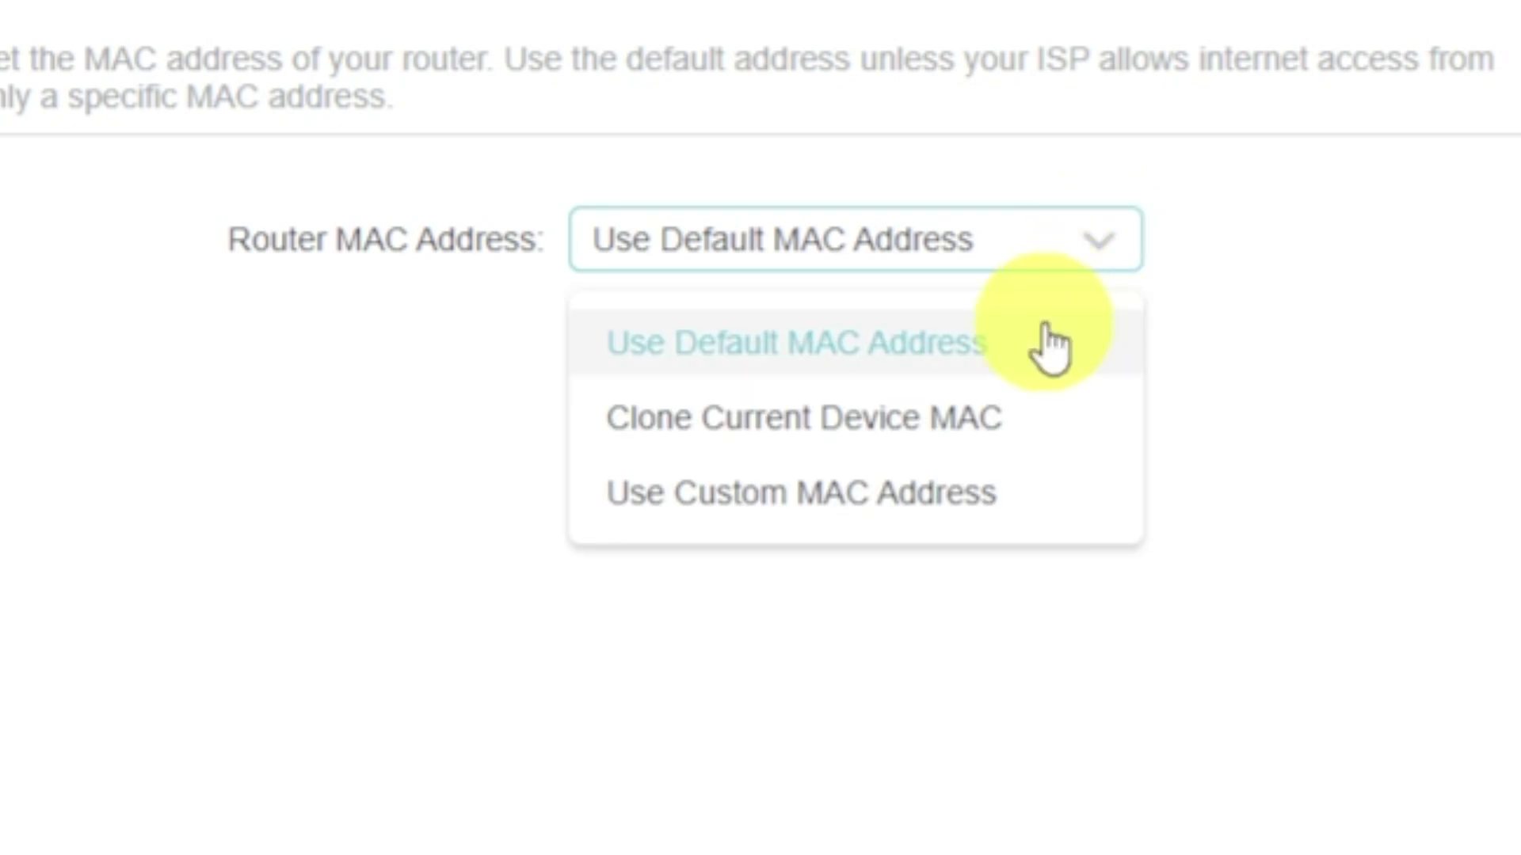
click(959, 408)
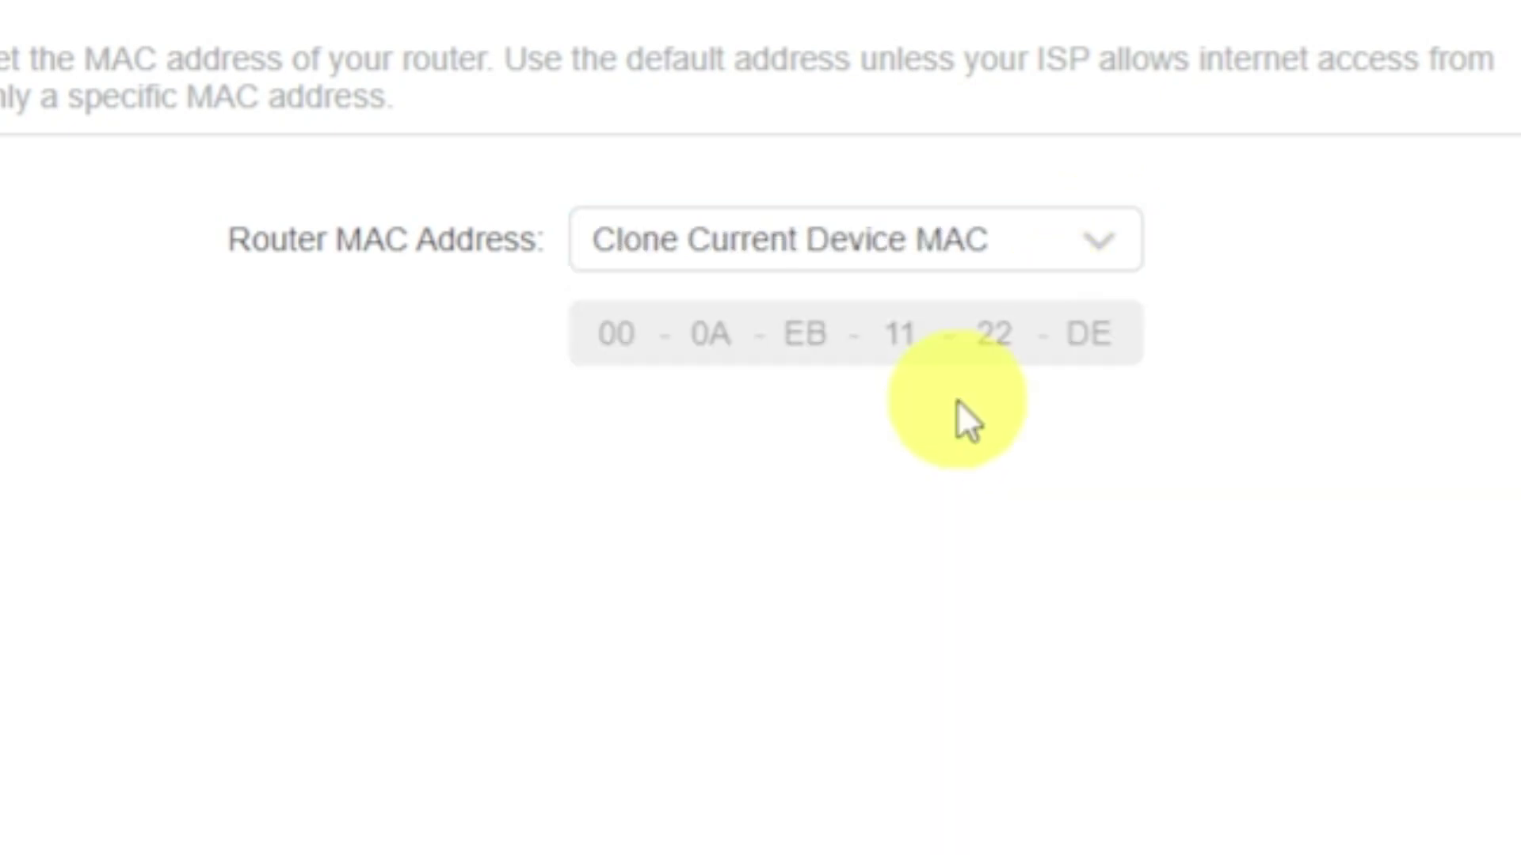
click(1306, 816)
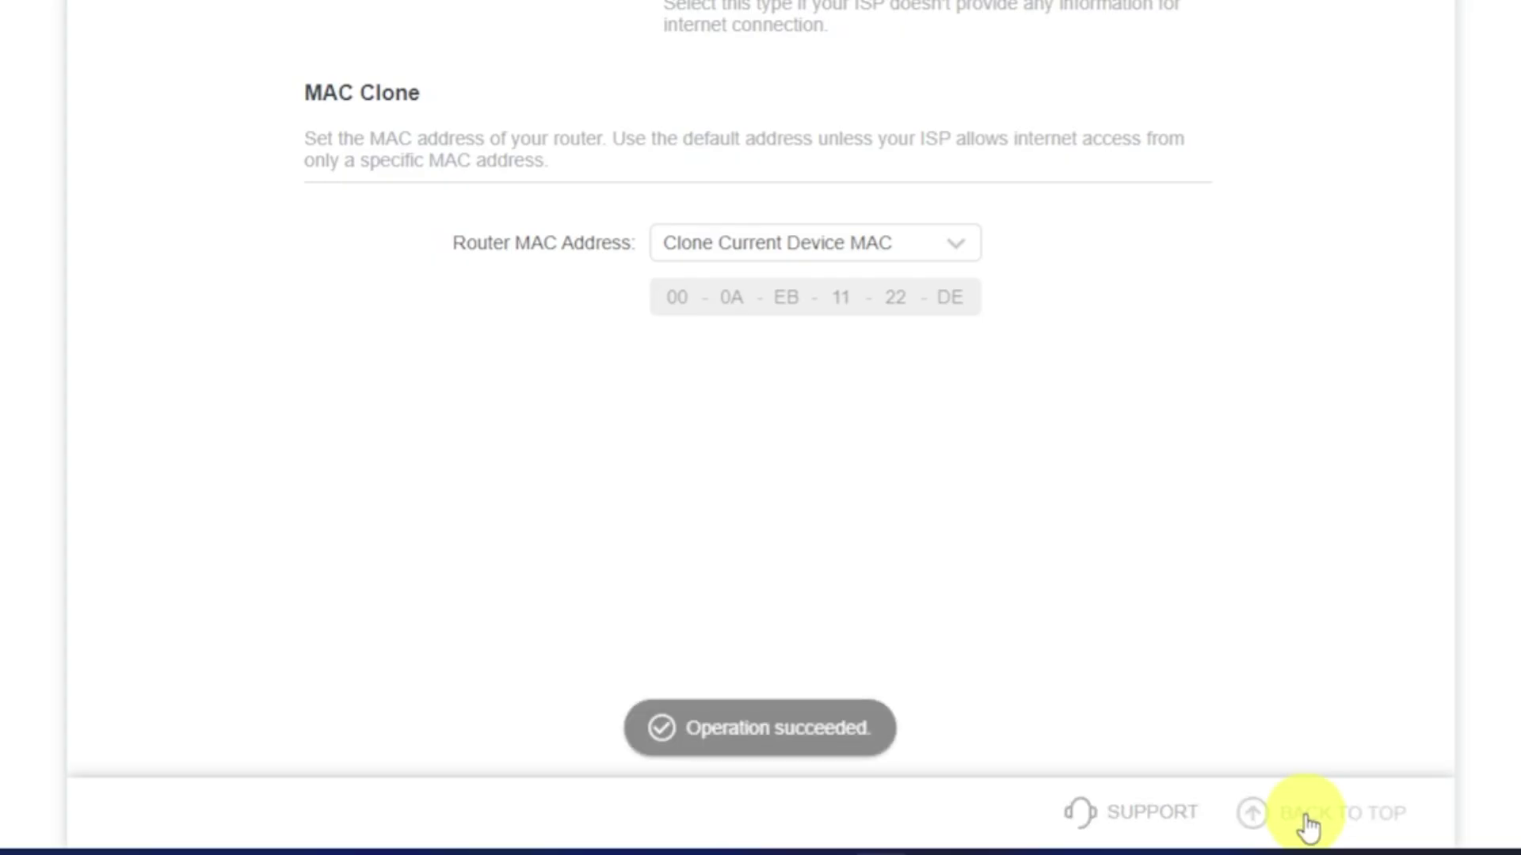
click(1308, 819)
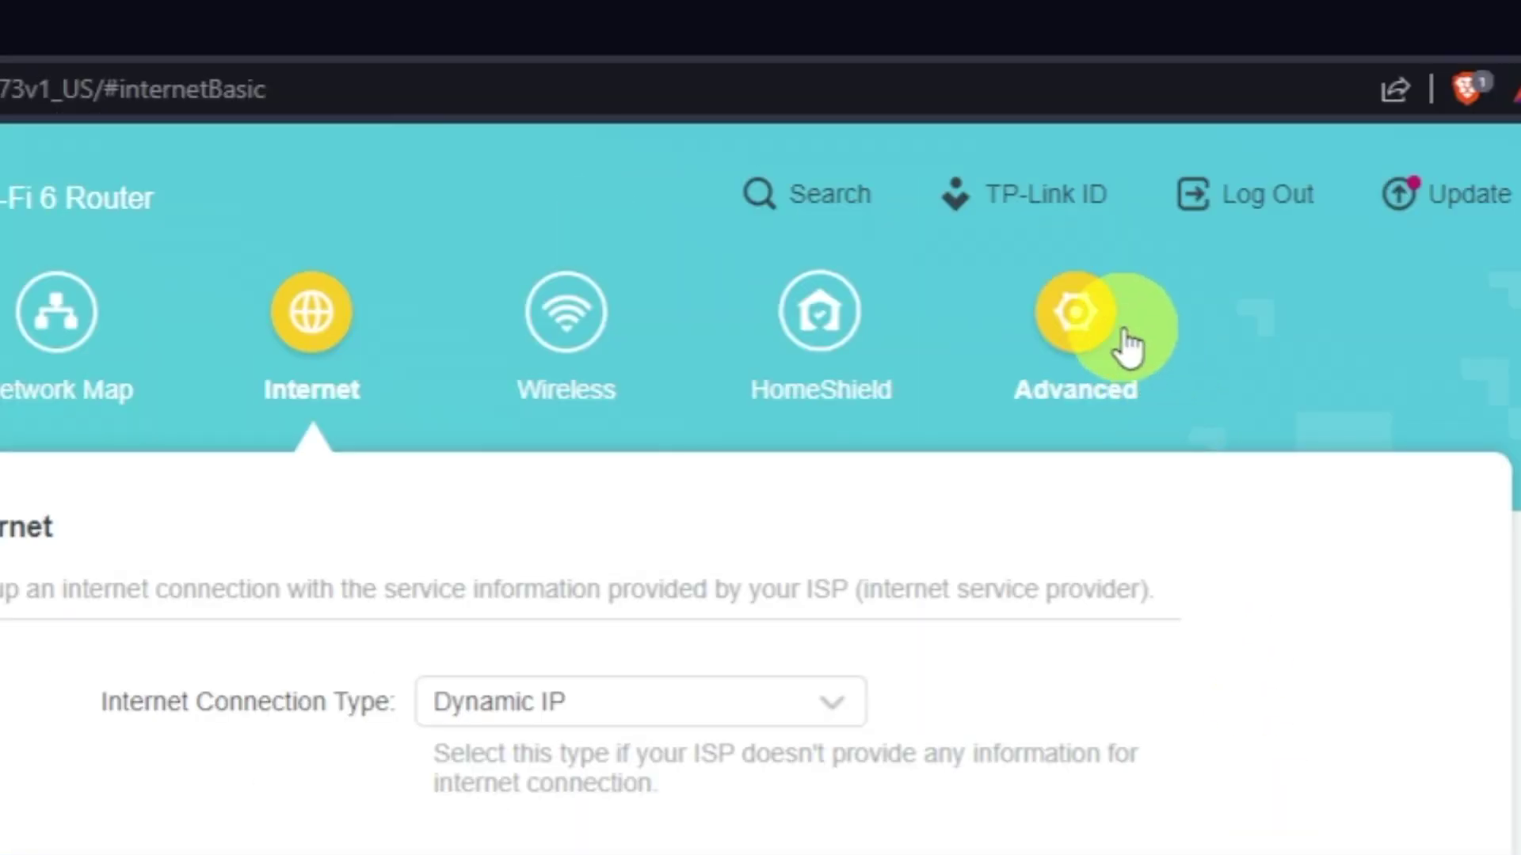
Start a second router reboot from Advanced > System > Reboot.
click(1125, 347)
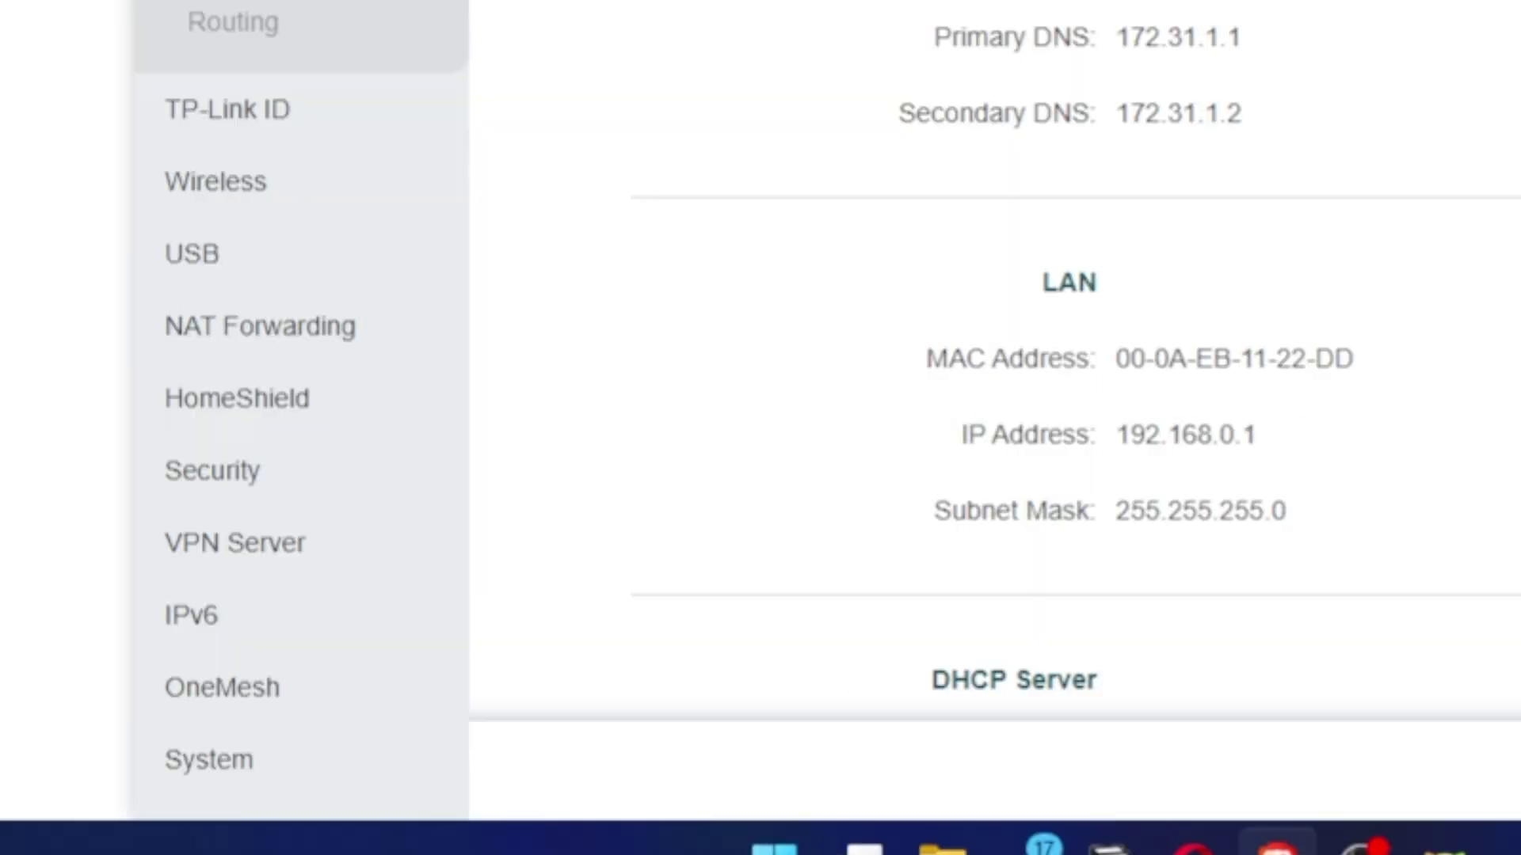
click(230, 762)
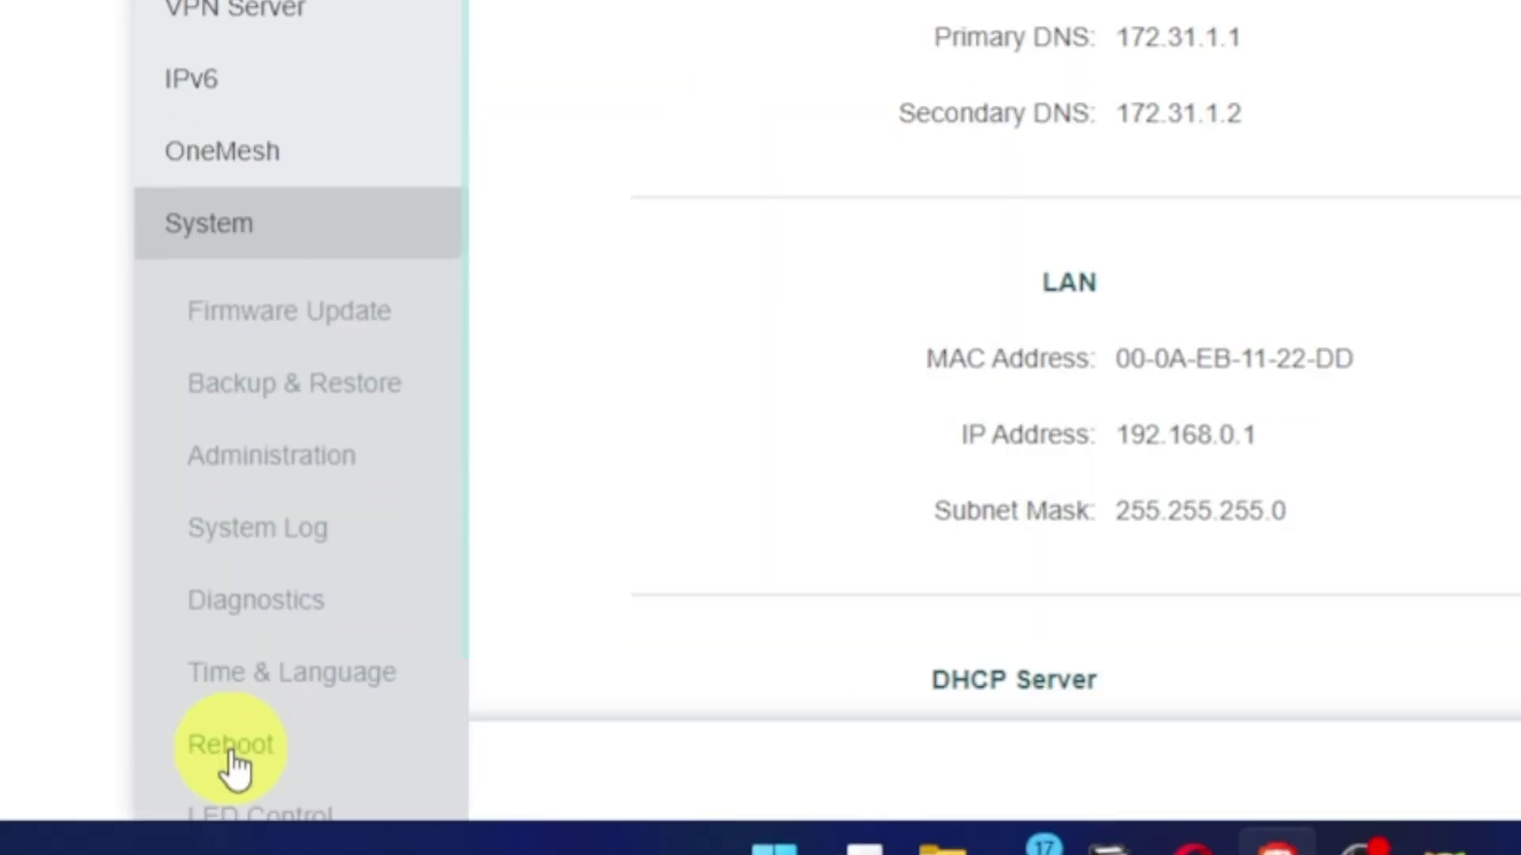
click(274, 760)
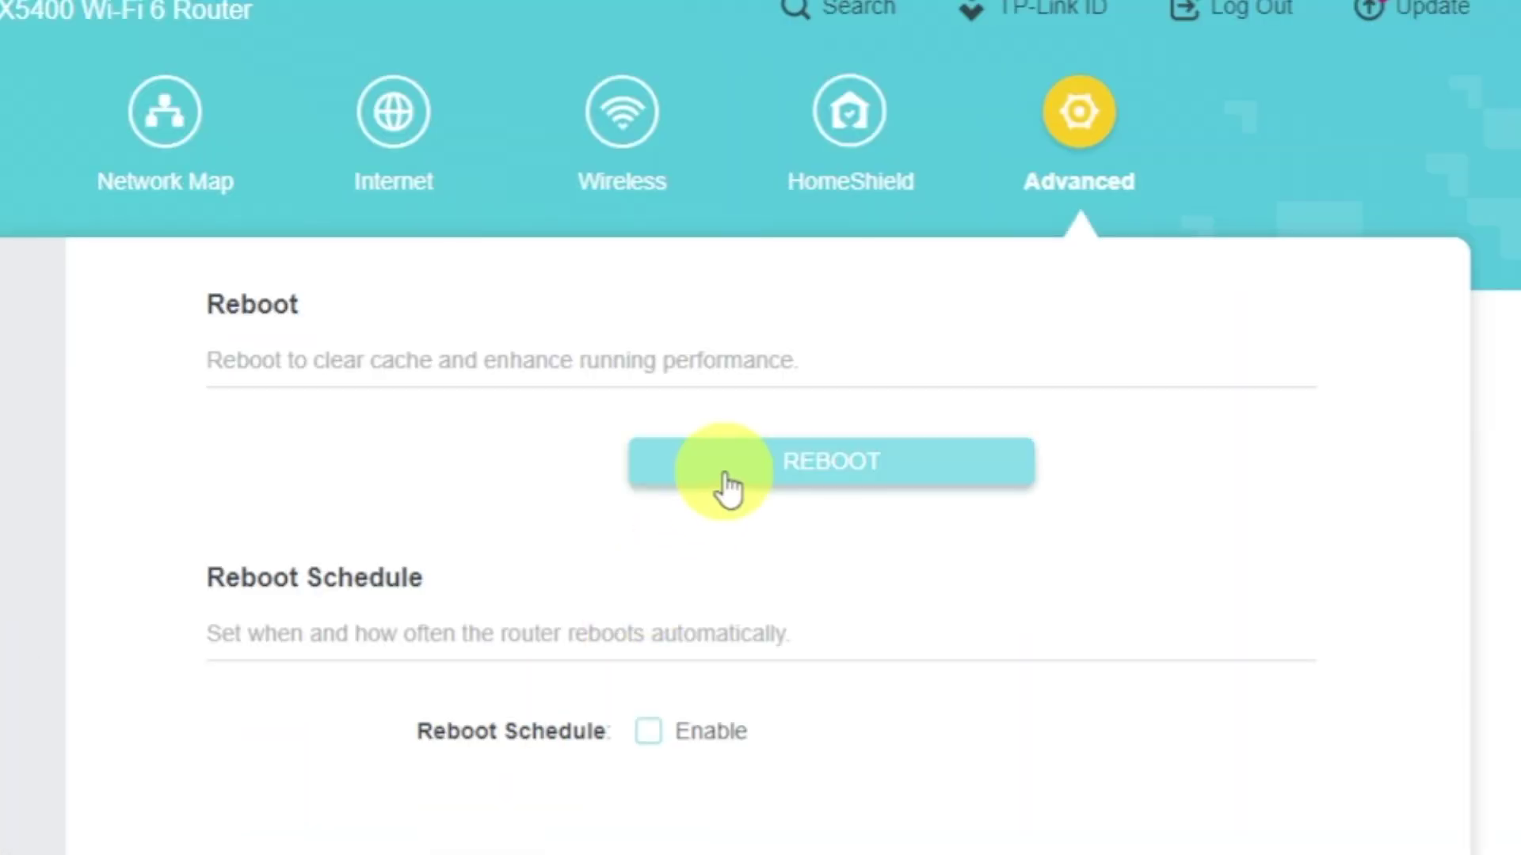
click(724, 474)
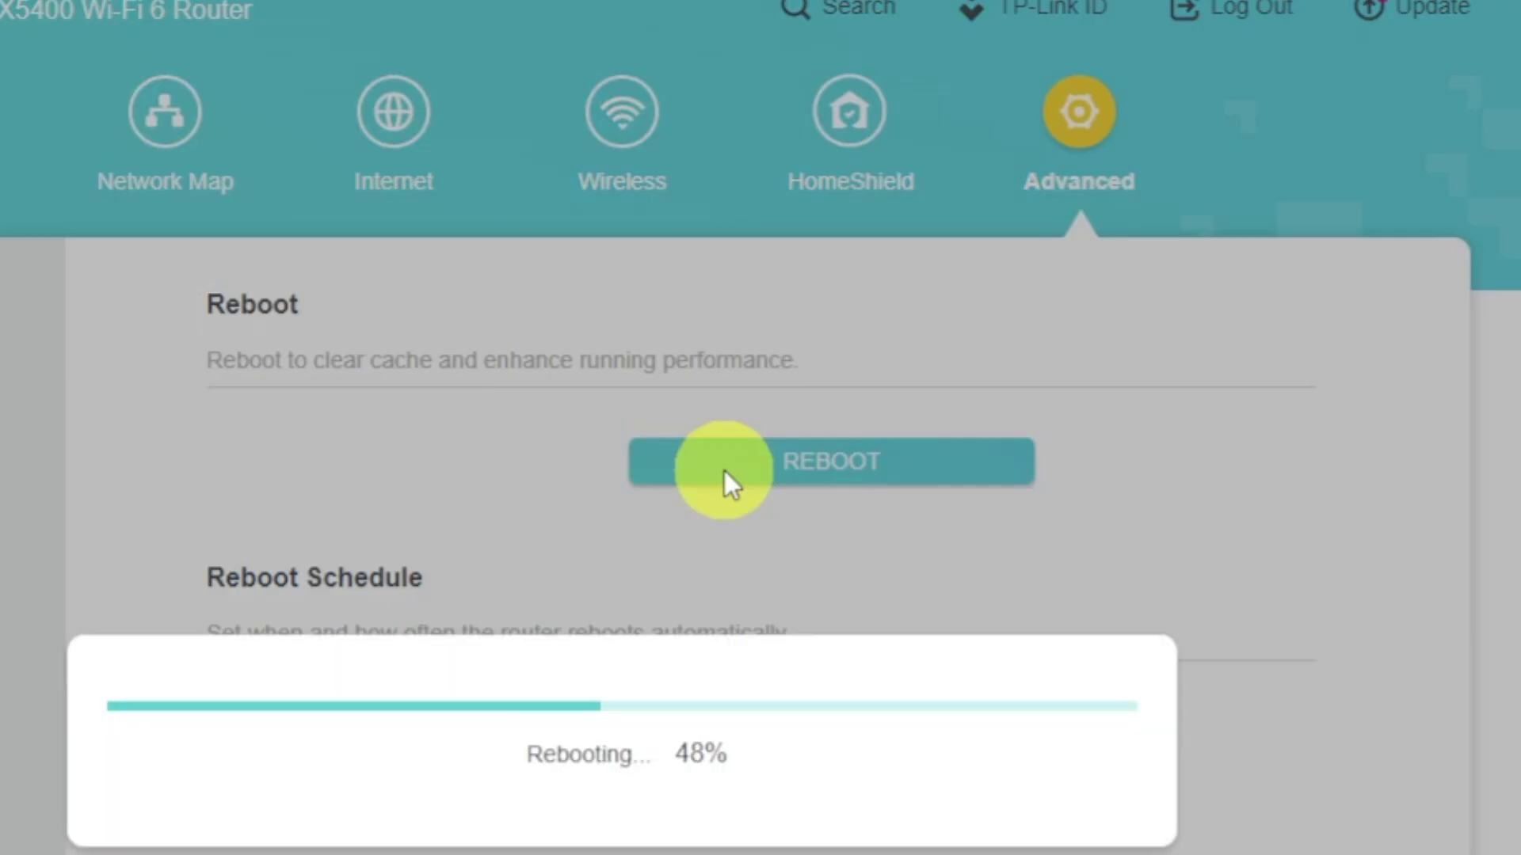